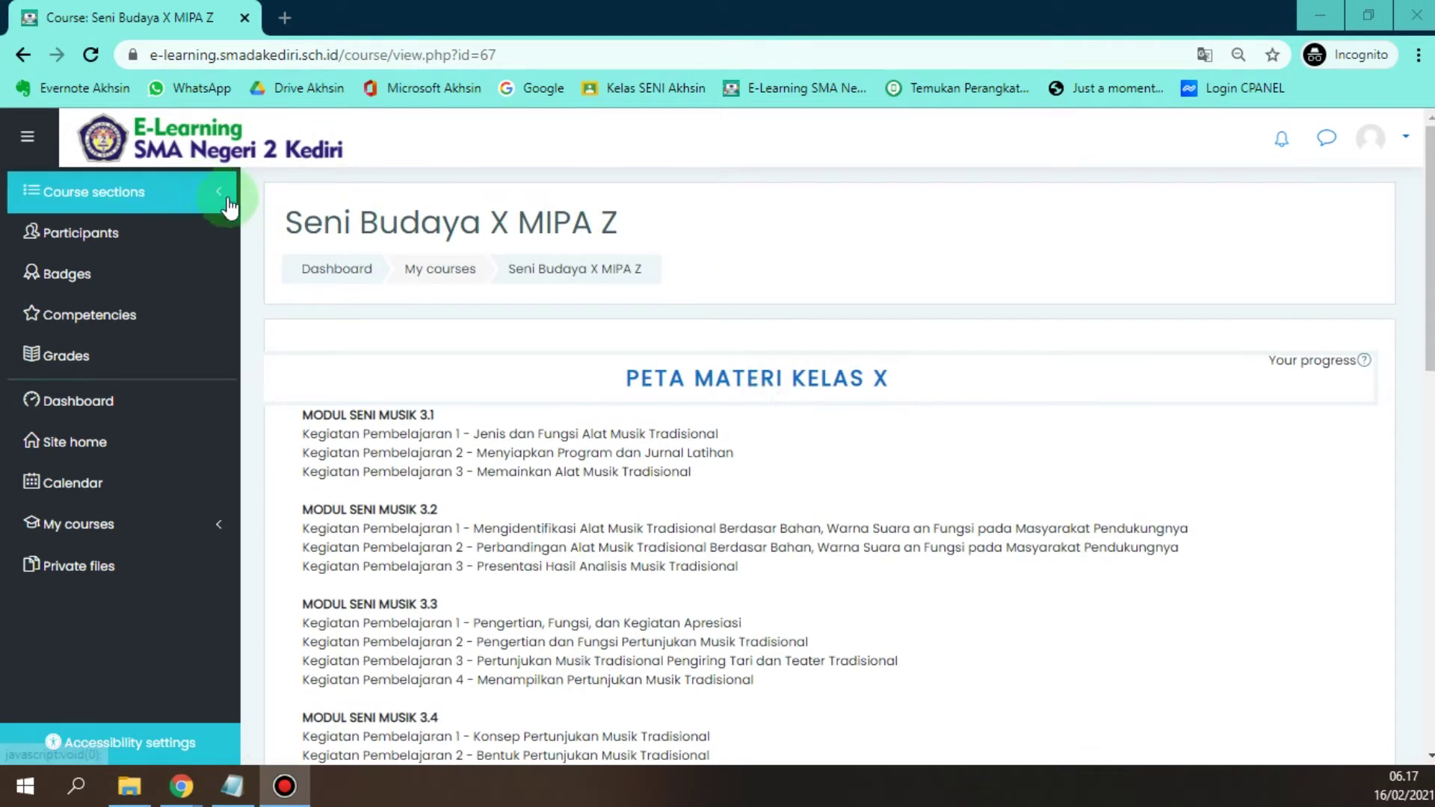
# Examine the Seni Budaya X MIPA Z course activities and the access restriction on Tugas 2.
pyautogui.moveTo(276, 228); pyautogui.dragTo(601, 222)
pyautogui.tripleClick(616, 223)
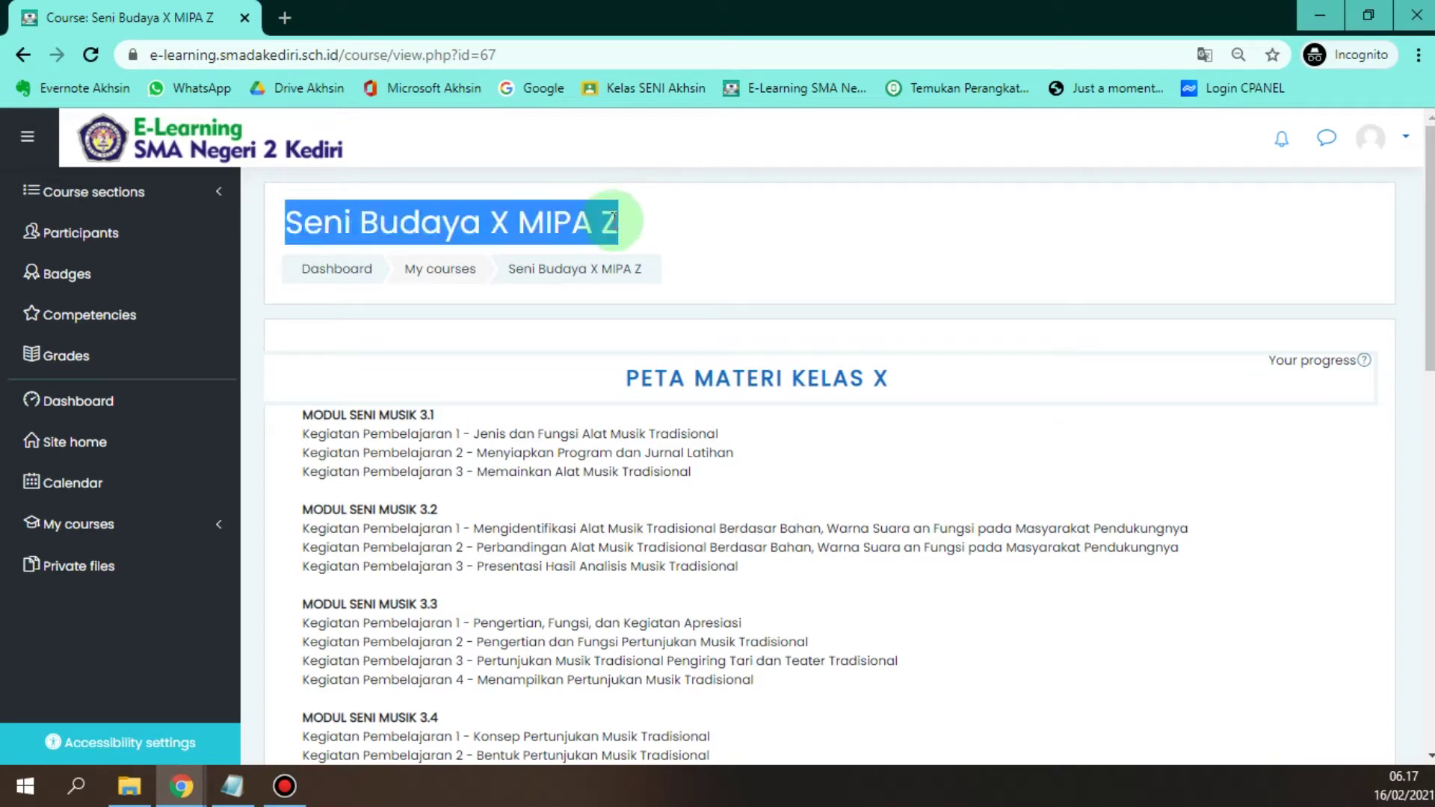
pyautogui.click(791, 258)
pyautogui.scroll(-7, 840, 293)
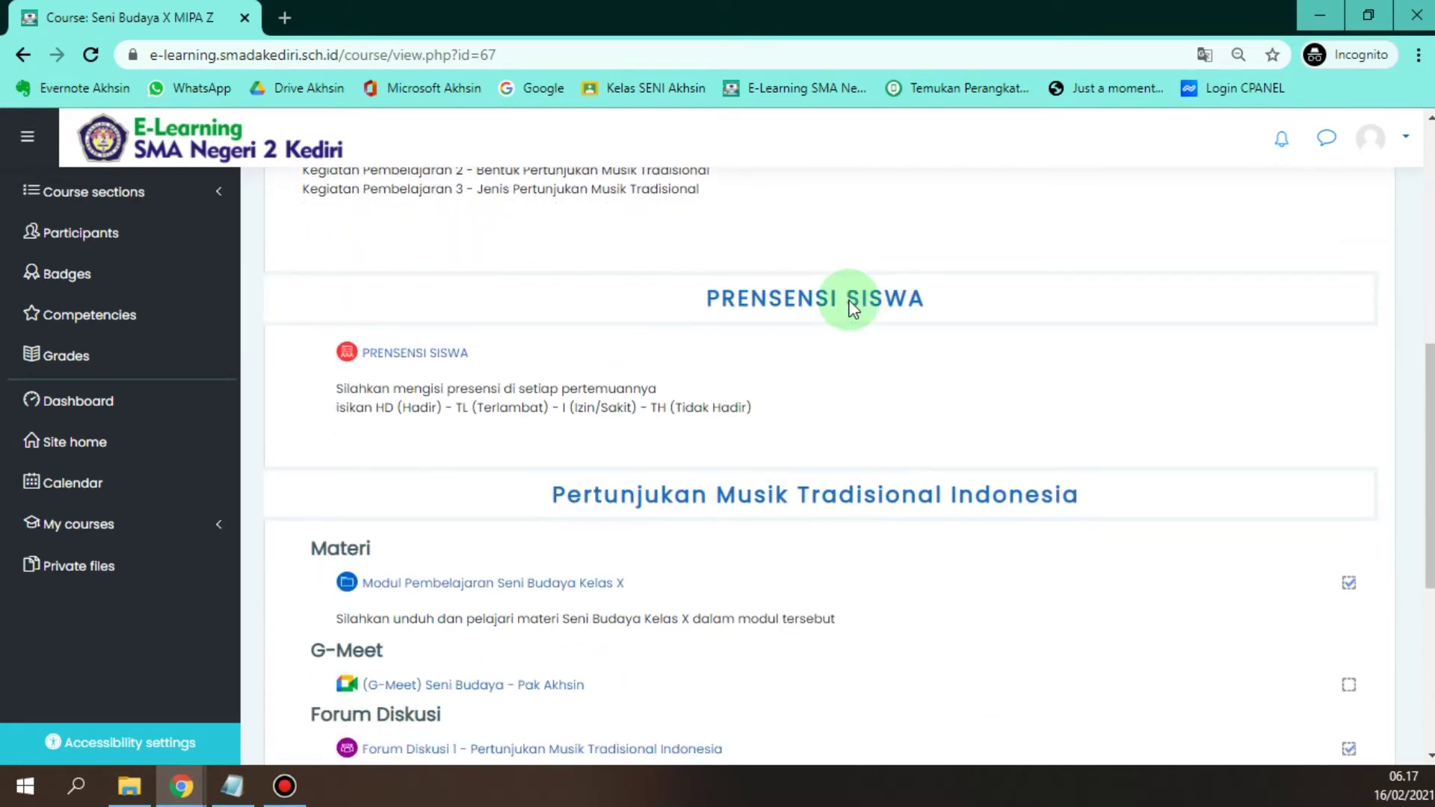
pyautogui.scroll(-6, 851, 306)
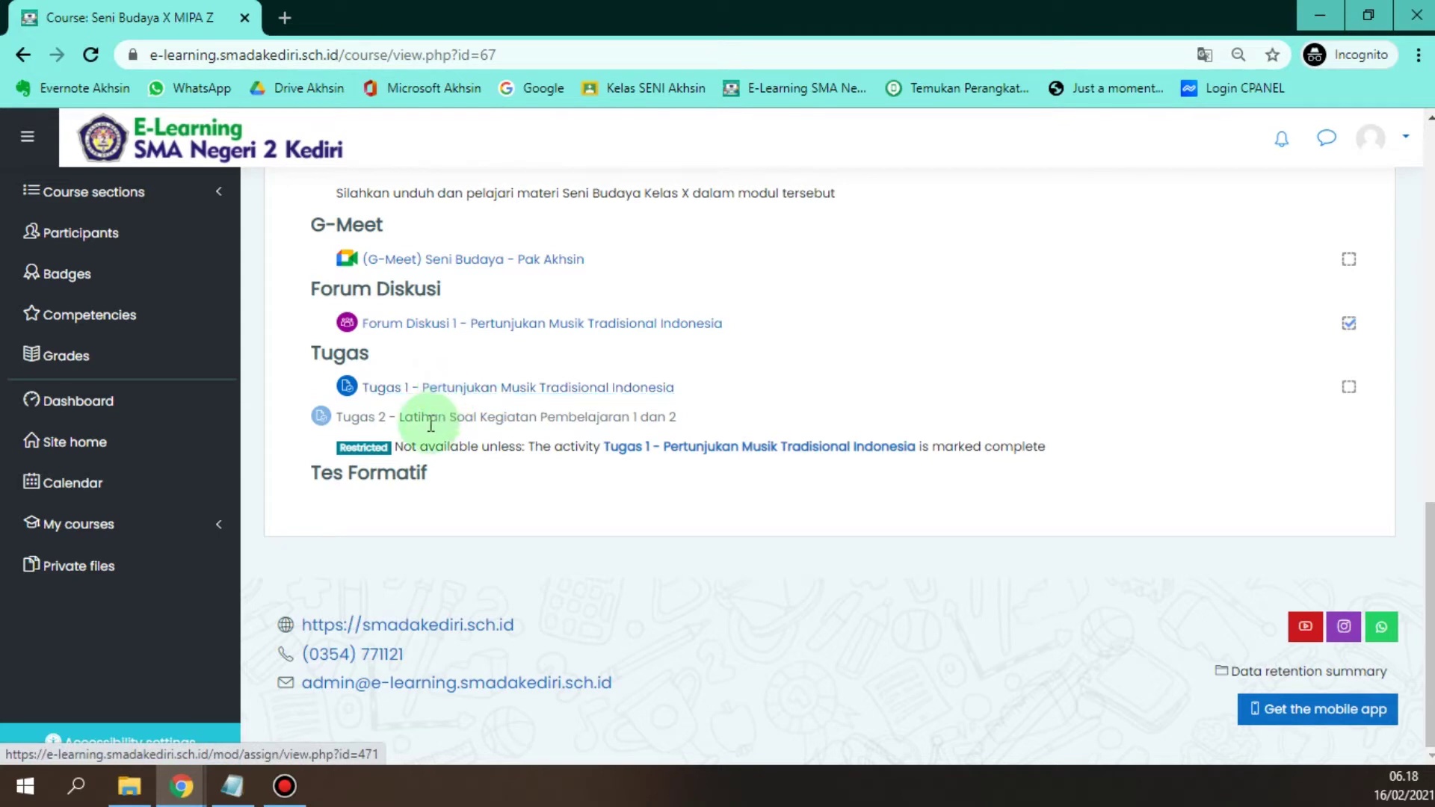
pyautogui.moveTo(338, 417); pyautogui.dragTo(382, 417)
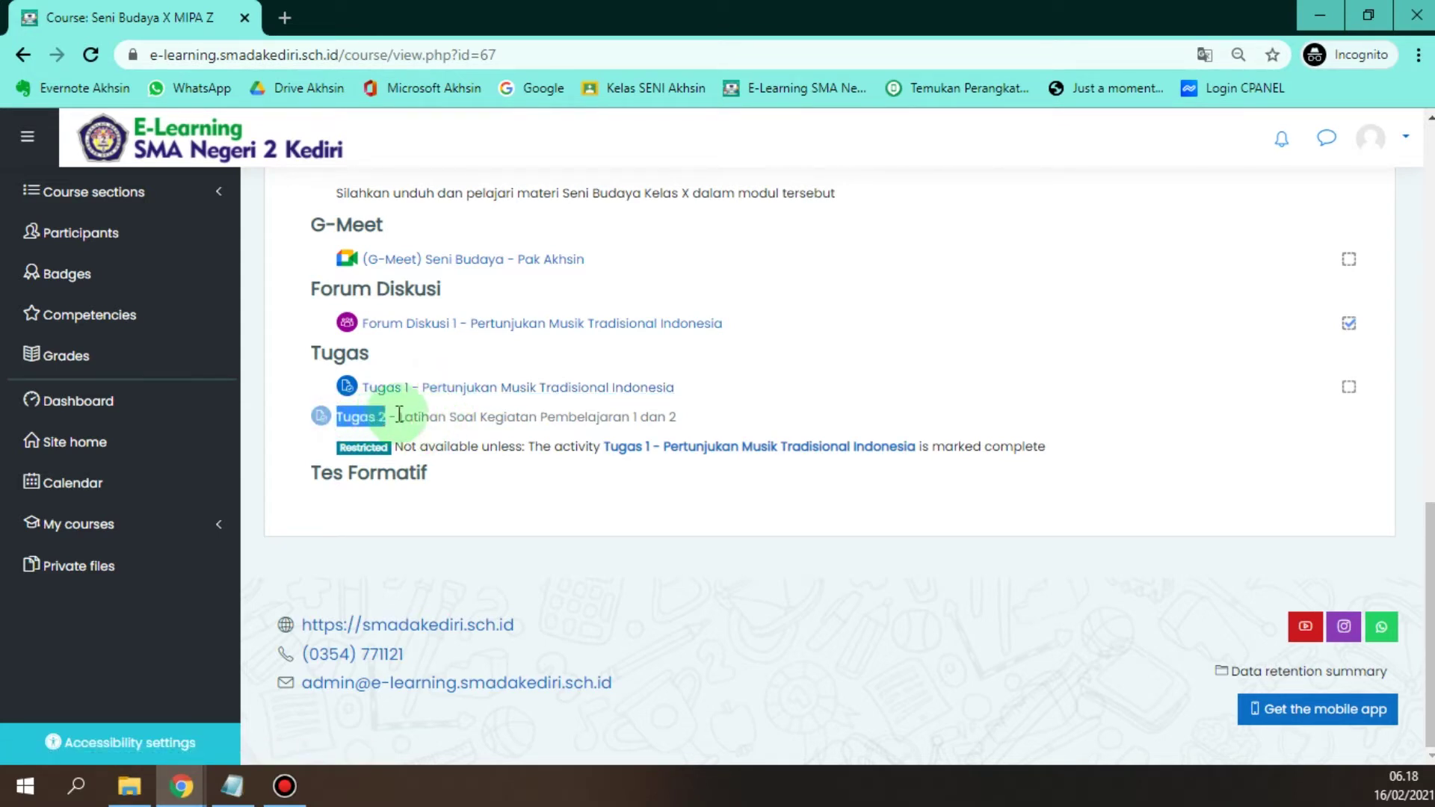
pyautogui.tripleClick(473, 417)
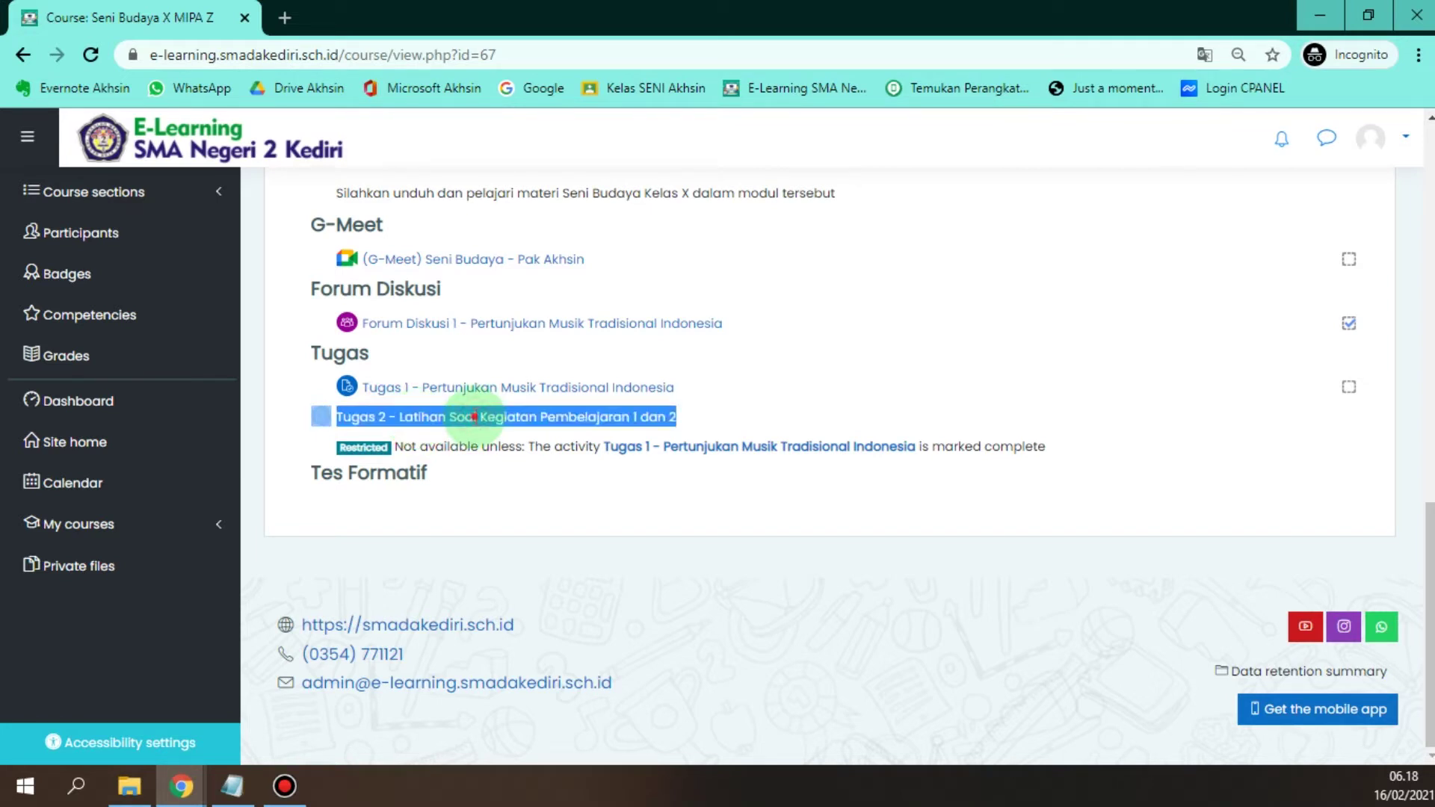
pyautogui.click(475, 417)
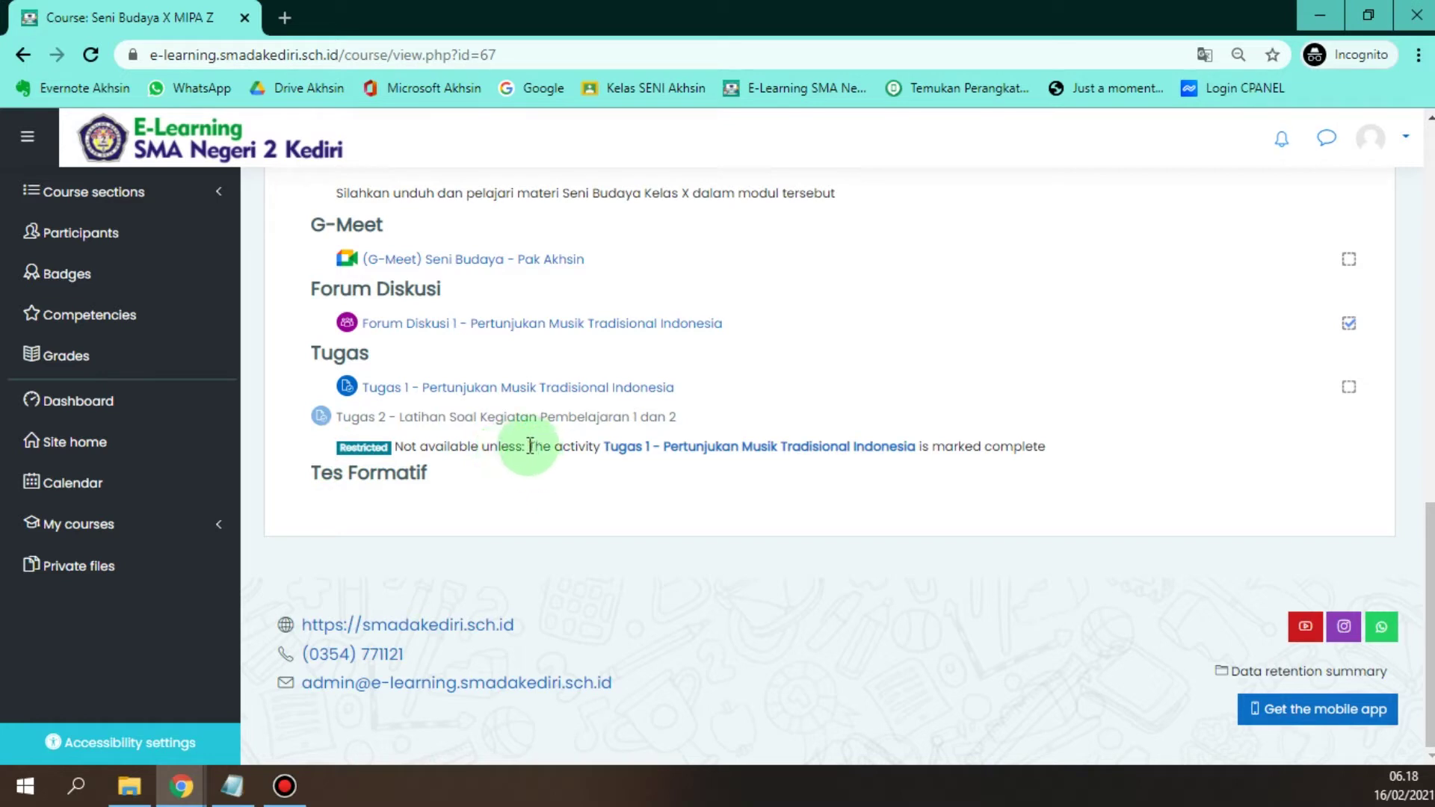
pyautogui.moveTo(528, 447); pyautogui.dragTo(979, 447)
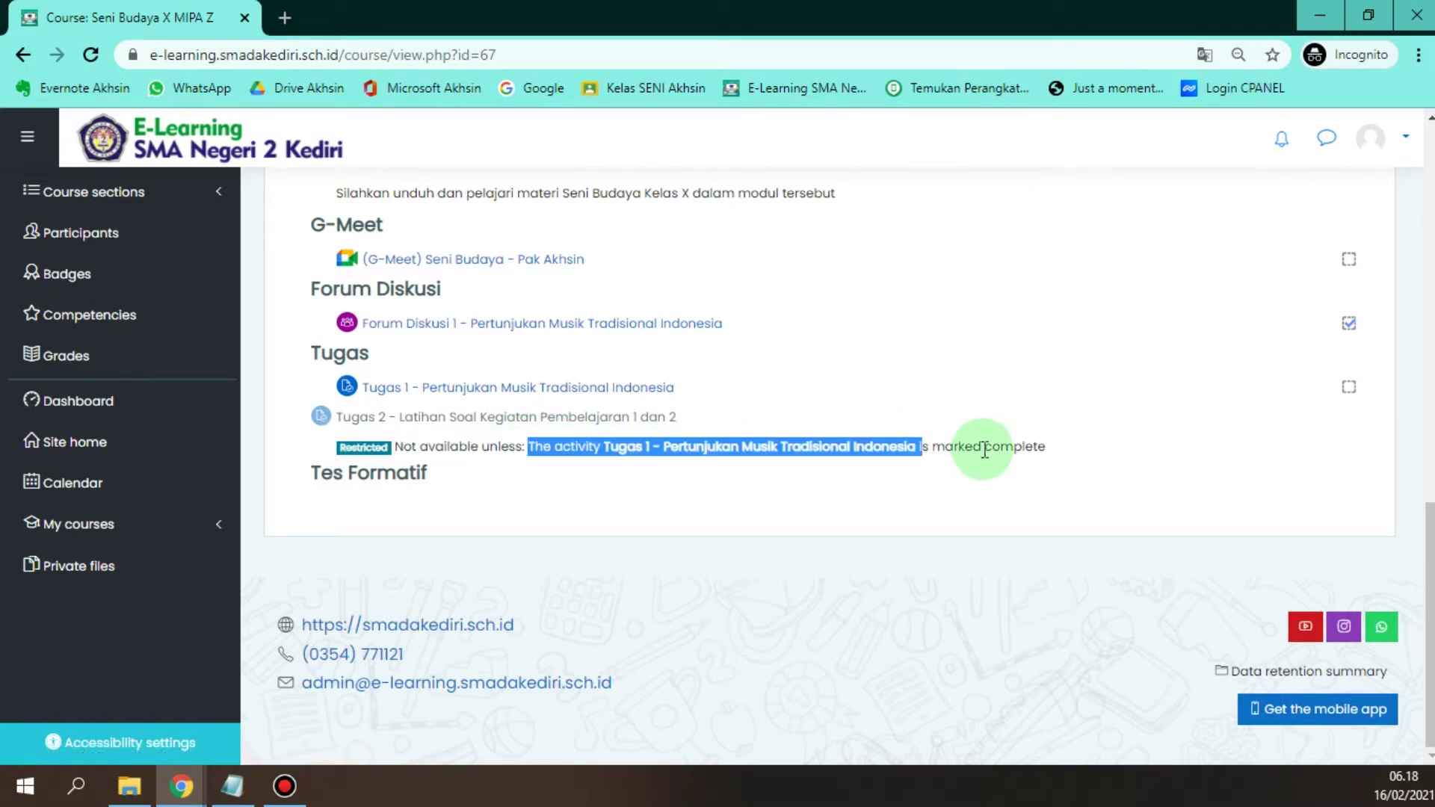
pyautogui.click(768, 467)
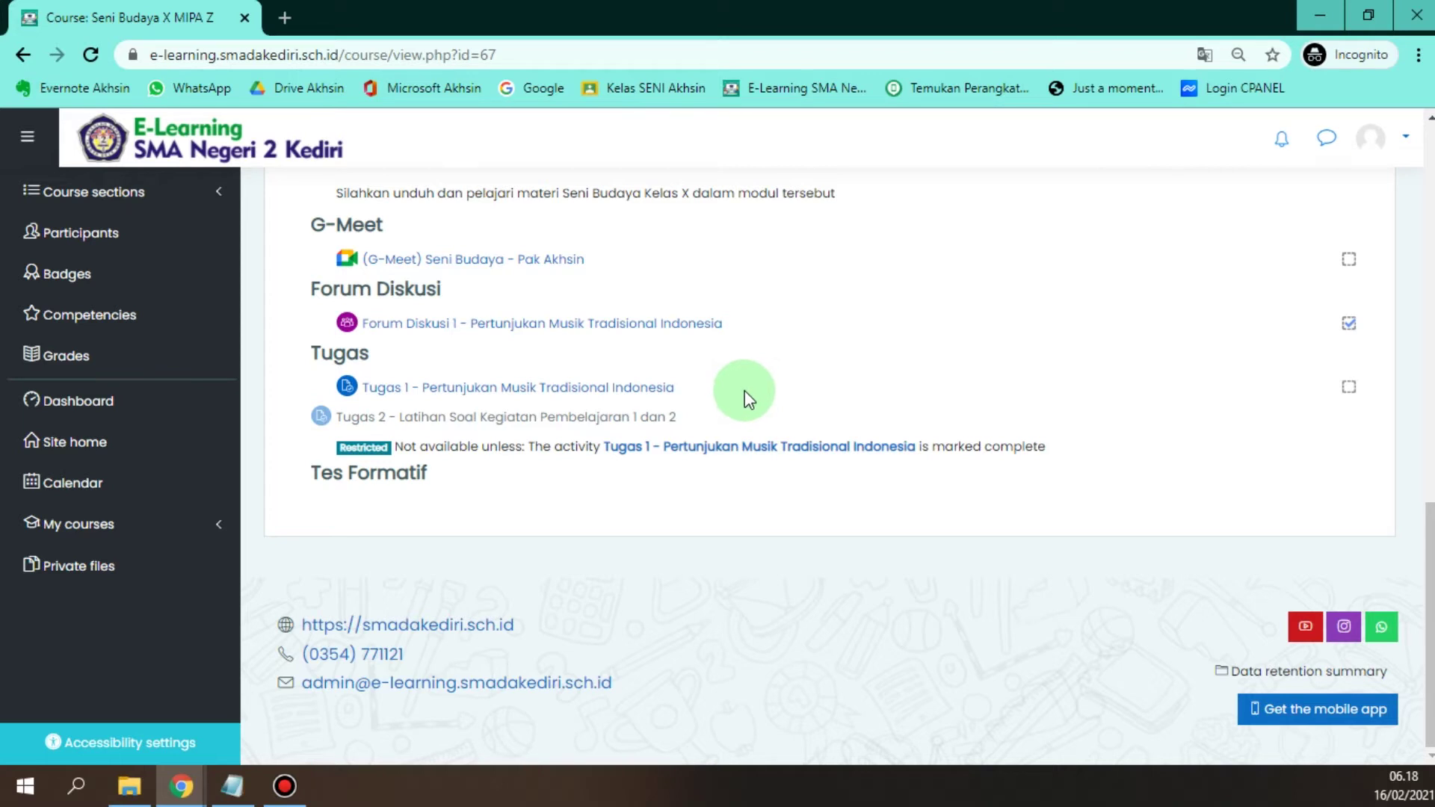
pyautogui.moveTo(429, 416); pyautogui.dragTo(487, 416)
pyautogui.click(570, 429)
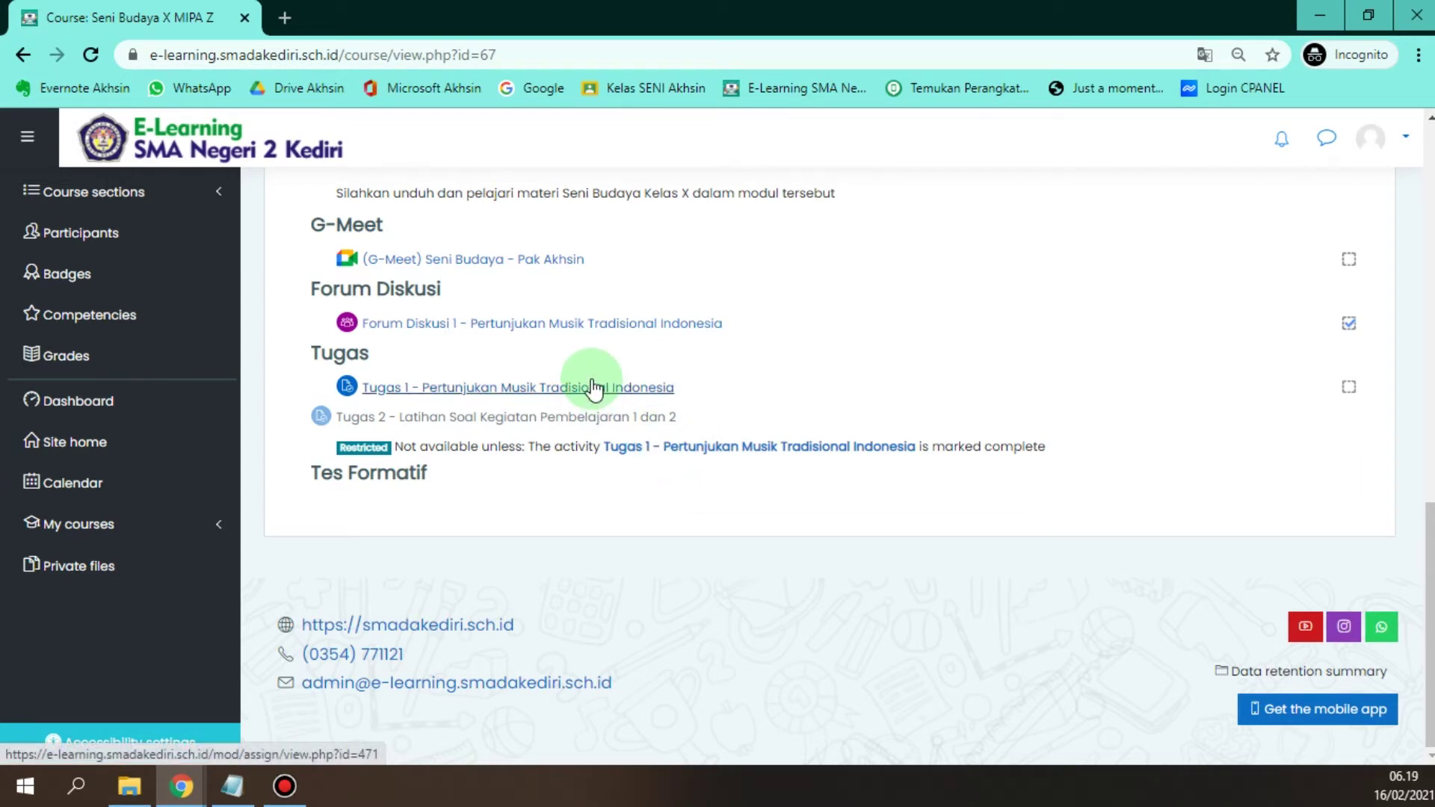
# Open Tugas 1 - Pertunjukan Musik Tradisional Indonesia and review its instructions, answer format and submission status.
pyautogui.click(489, 389)
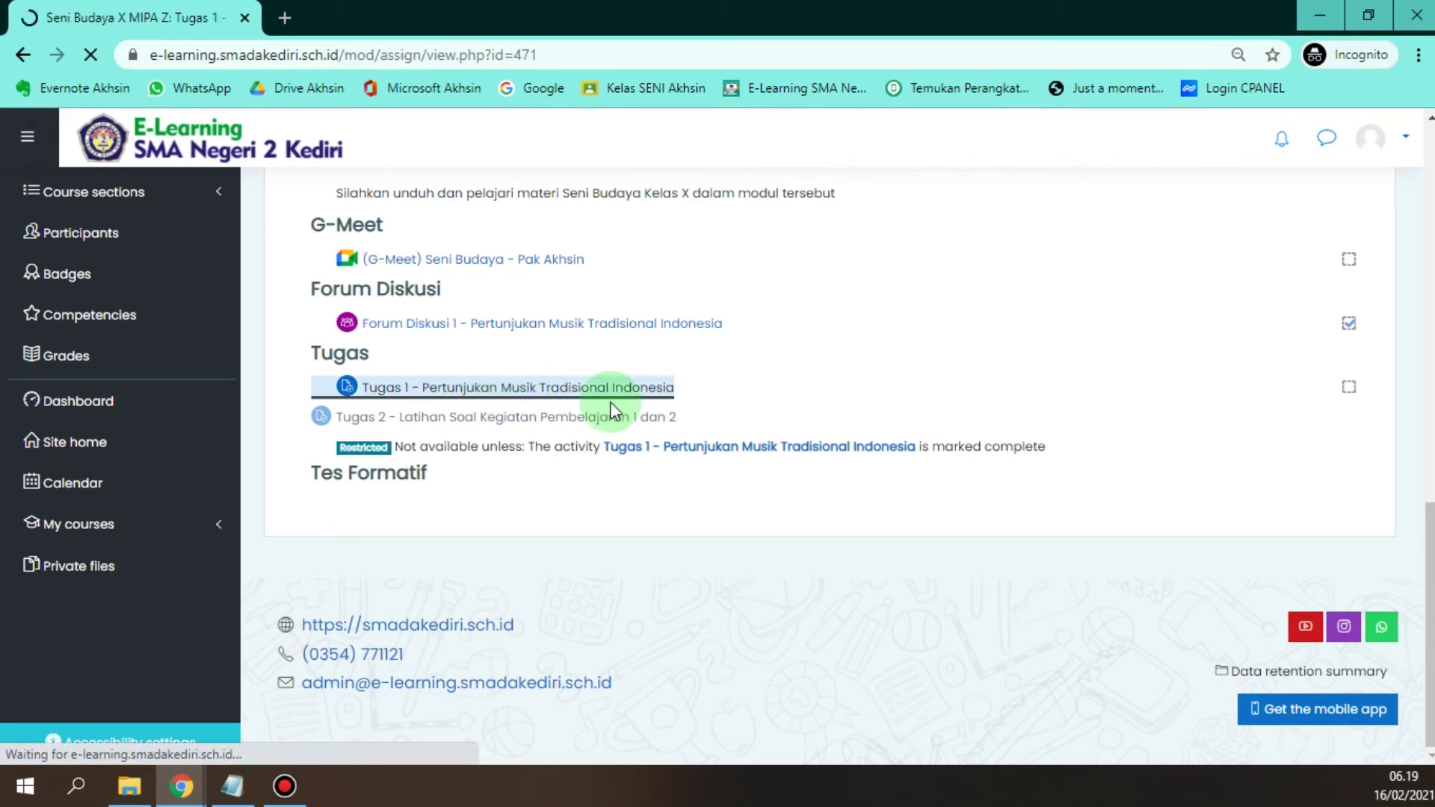
pyautogui.scroll(-4, 891, 430)
pyautogui.scroll(4, 891, 429)
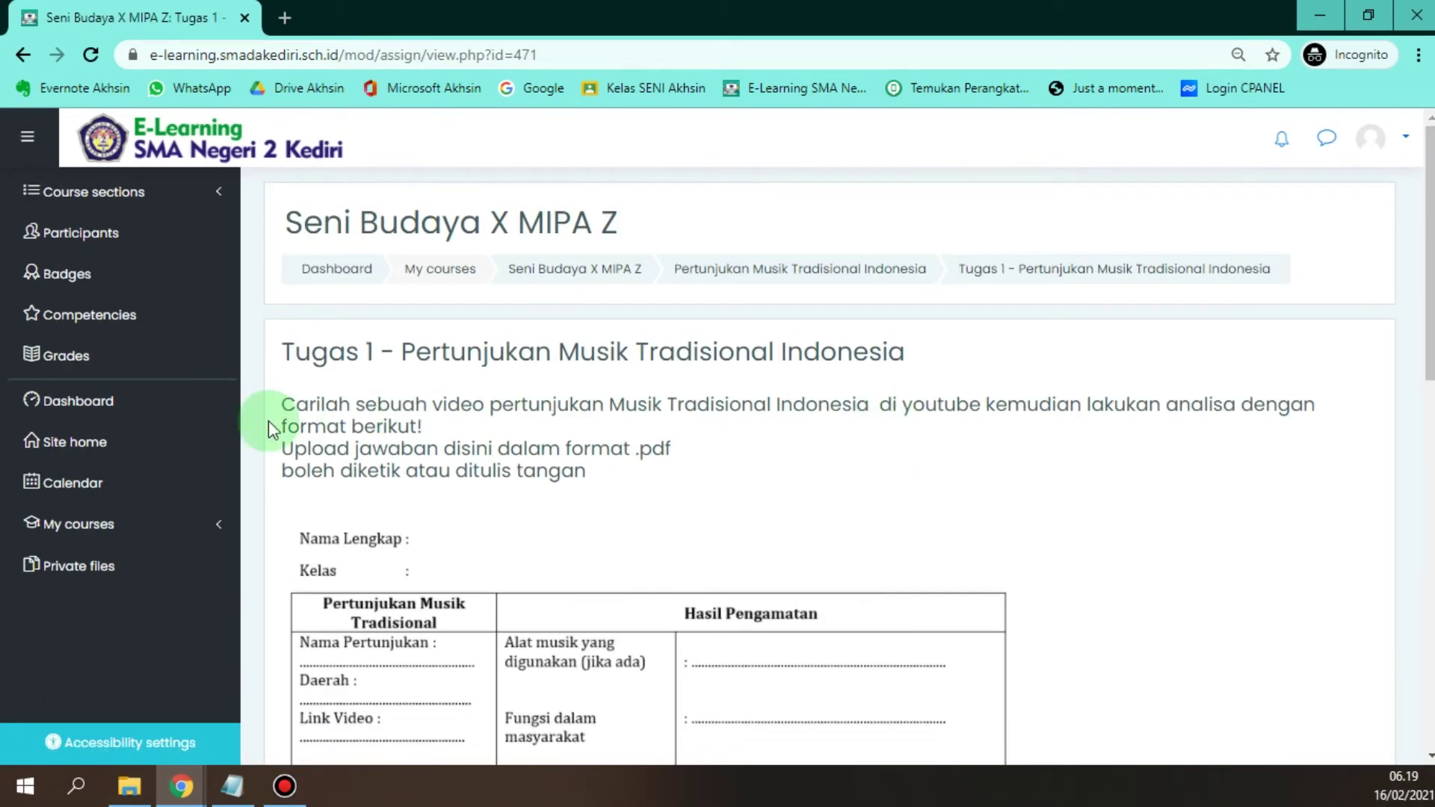
pyautogui.moveTo(282, 404); pyautogui.dragTo(706, 476)
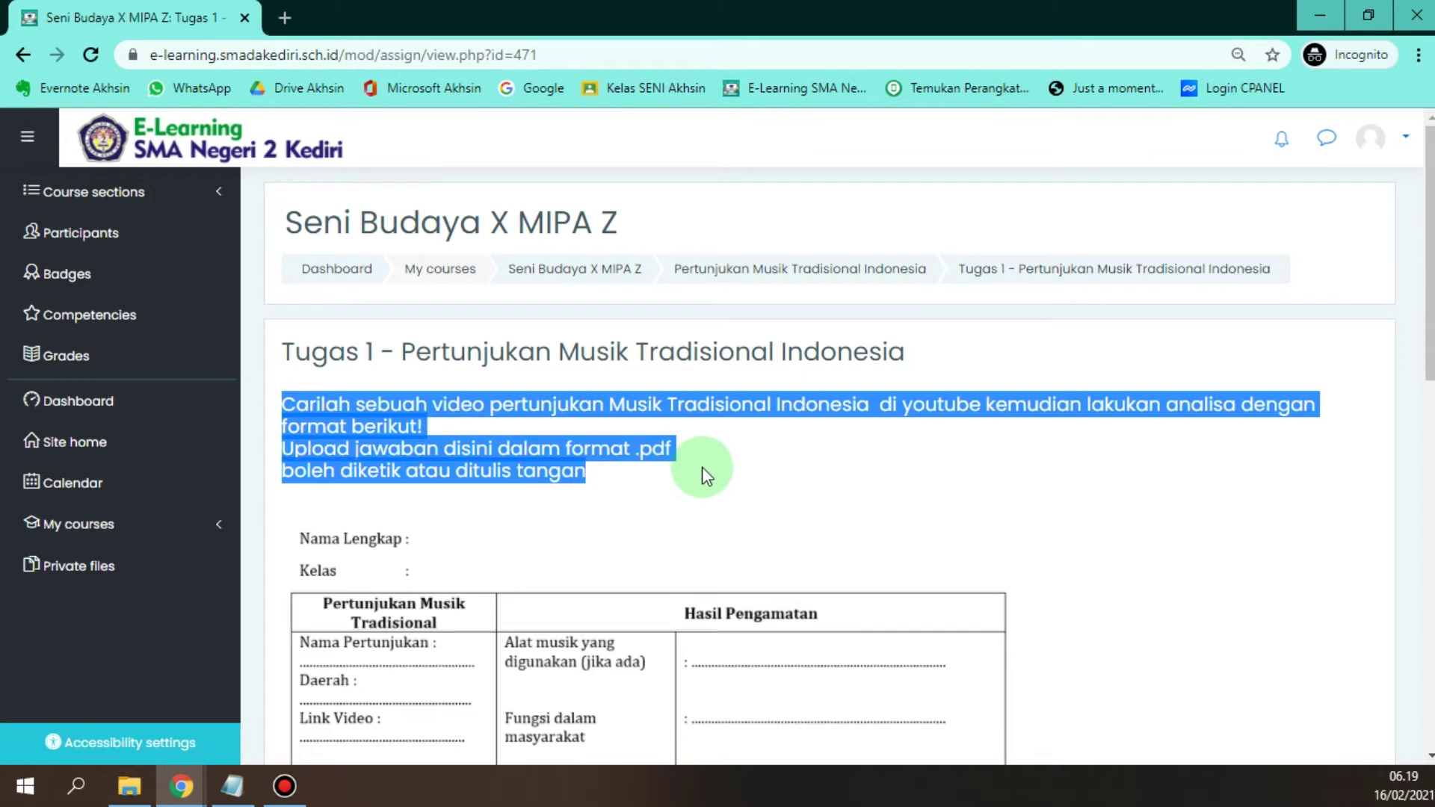
pyautogui.scroll(-4, 801, 445)
pyautogui.click(1165, 386)
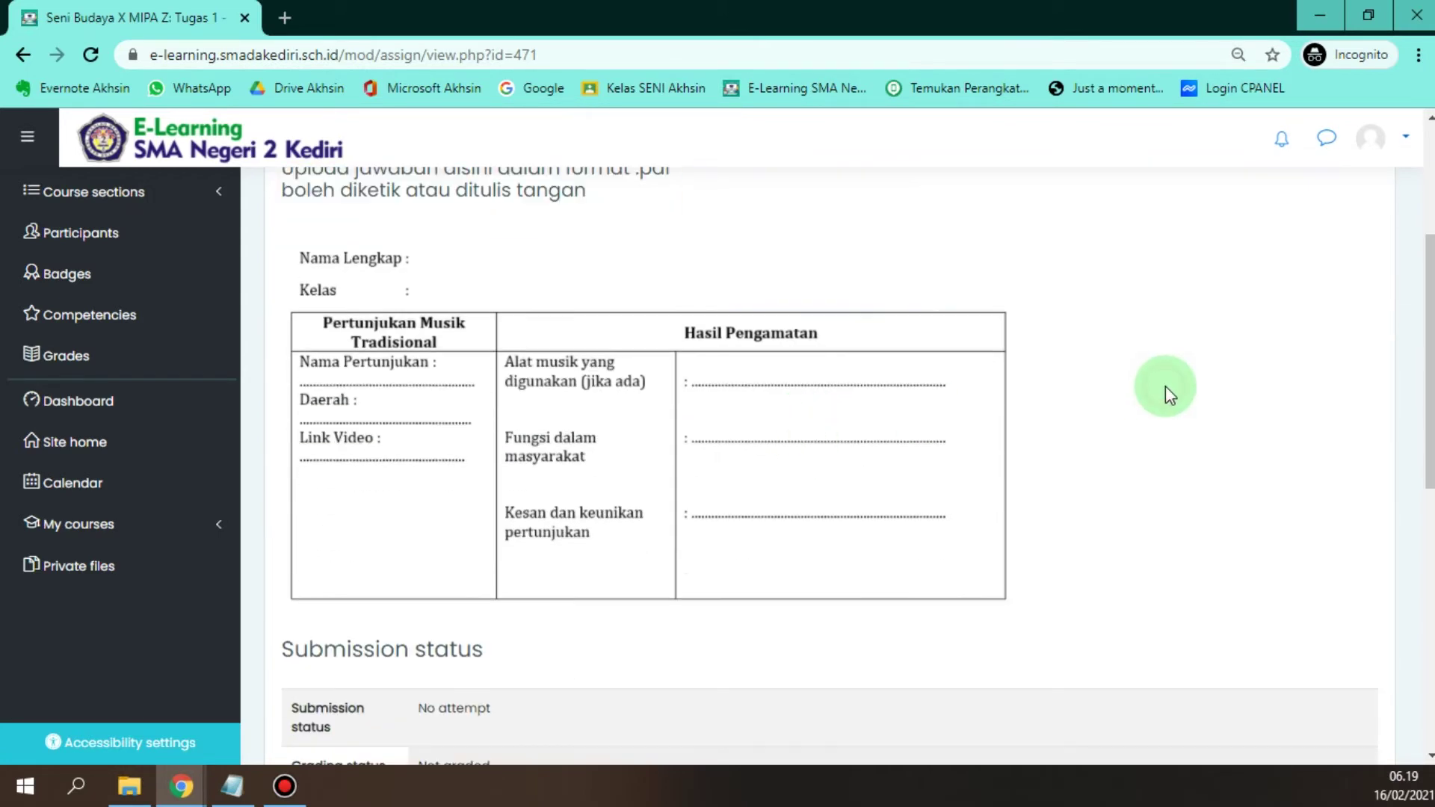
pyautogui.scroll(-3, 1165, 385)
pyautogui.scroll(-3, 1164, 385)
pyautogui.scroll(10, 1164, 386)
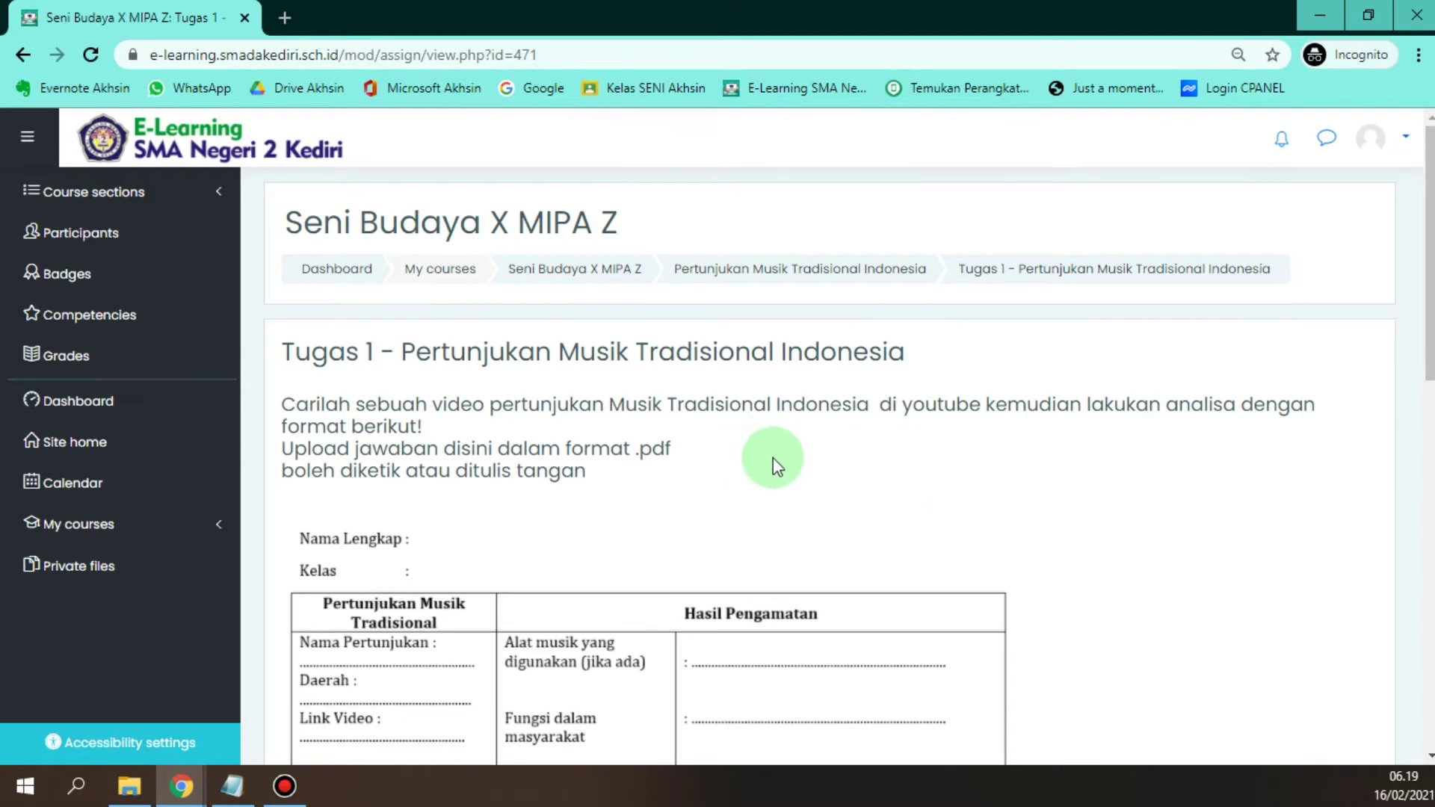
pyautogui.scroll(-3, 773, 457)
pyautogui.scroll(-4, 1050, 445)
pyautogui.scroll(4, 1025, 455)
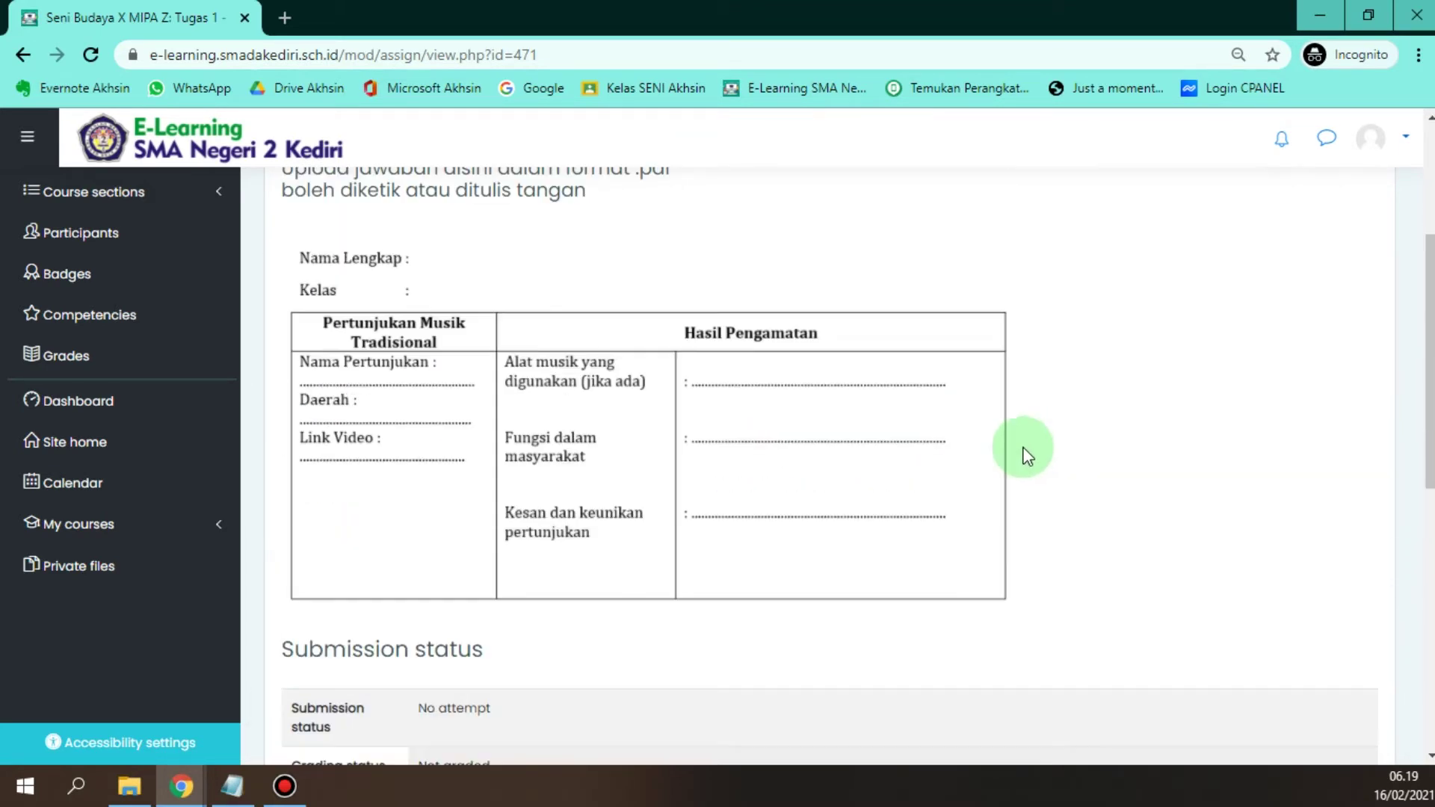
pyautogui.scroll(-7, 1124, 497)
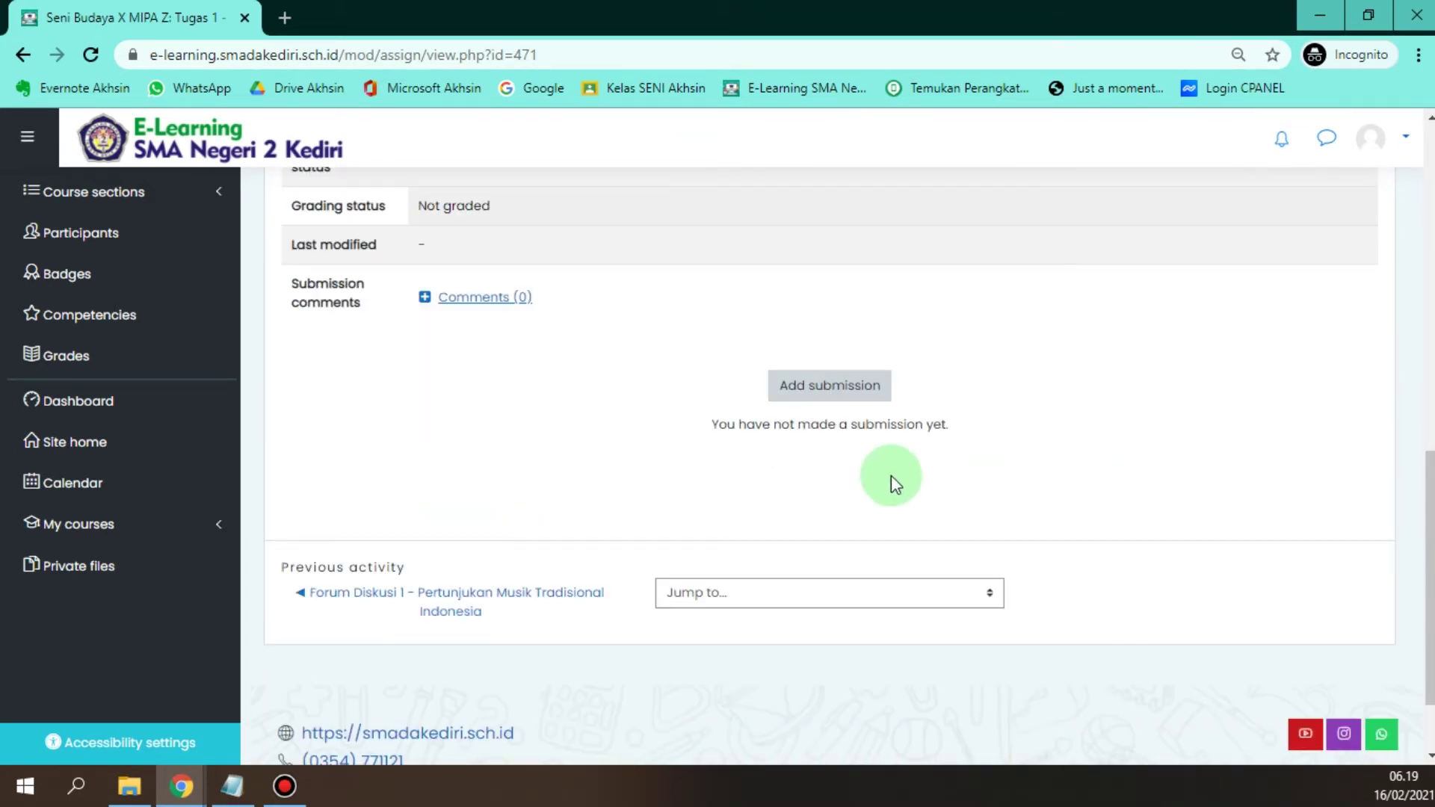
# Start a new submission for Tugas 1 and open the file picker for its file submissions.
pyautogui.click(835, 388)
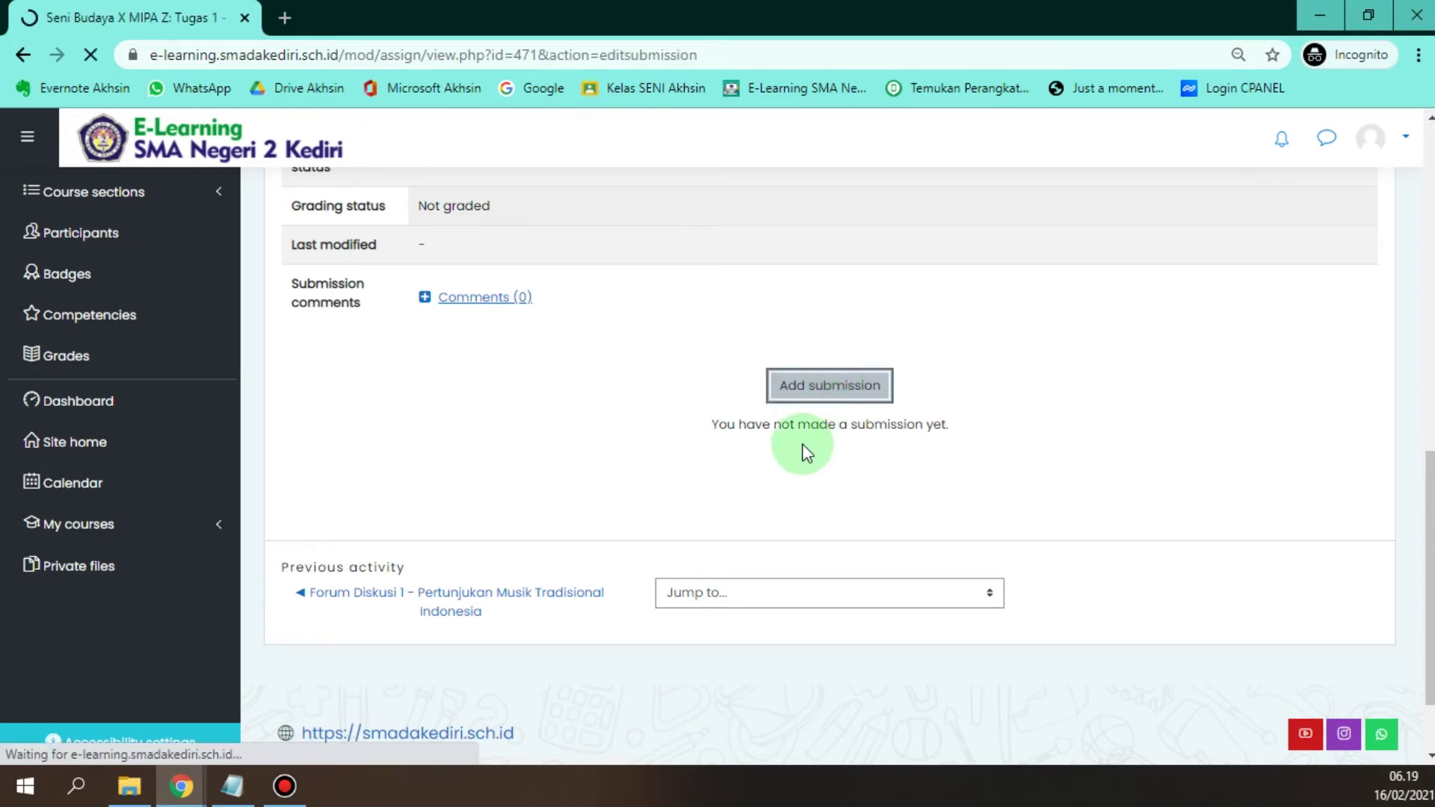
pyautogui.scroll(-10, 822, 448)
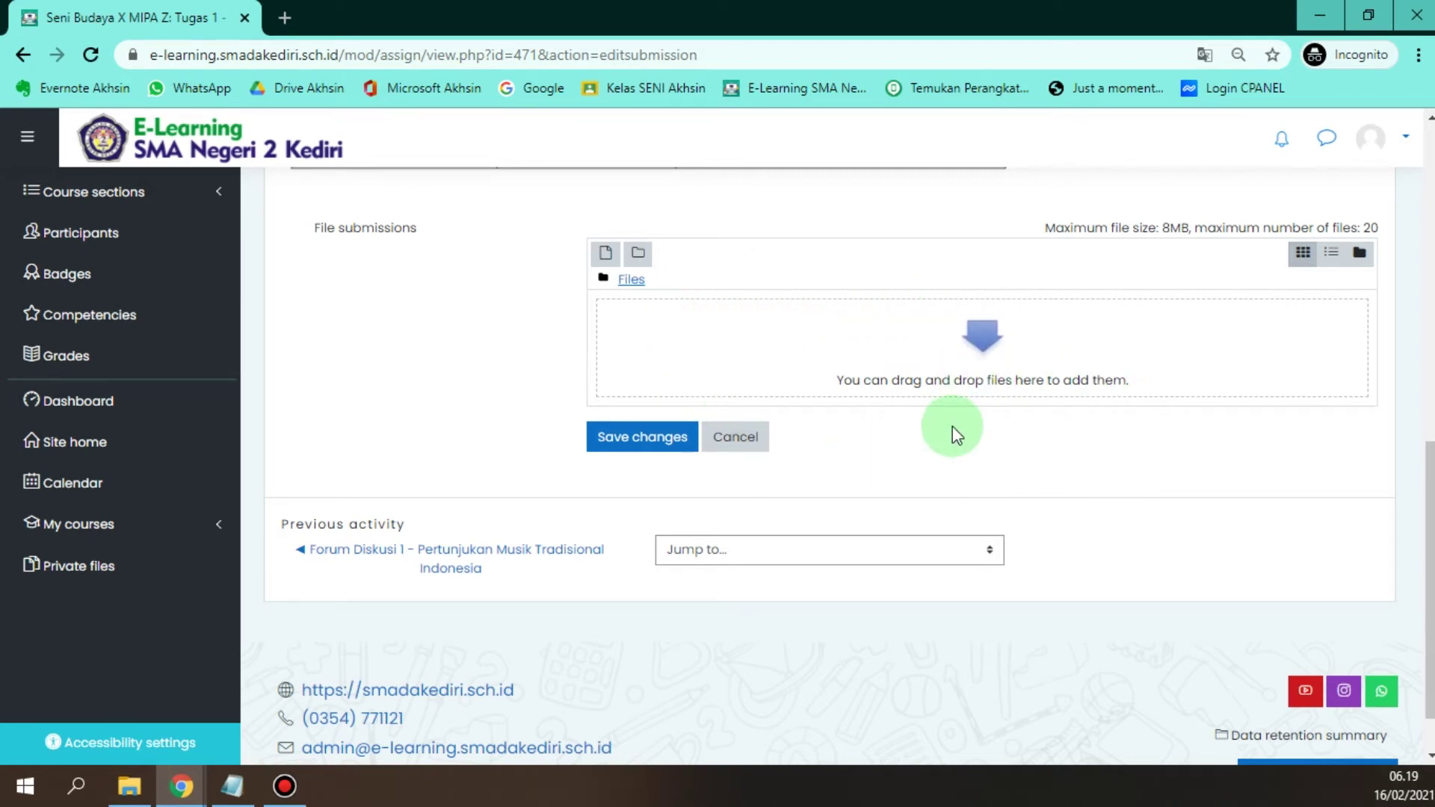
pyautogui.click(605, 255)
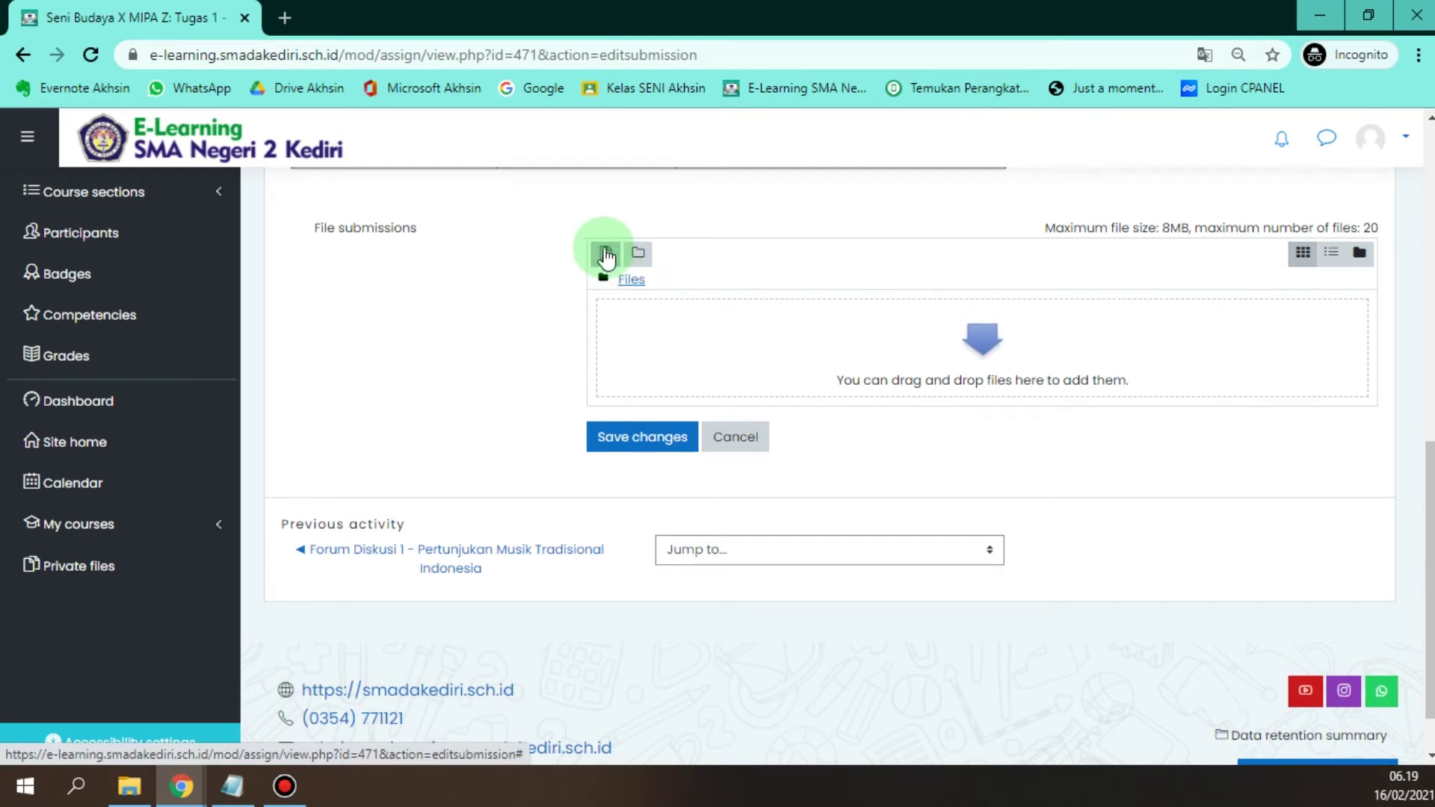
pyautogui.click(605, 255)
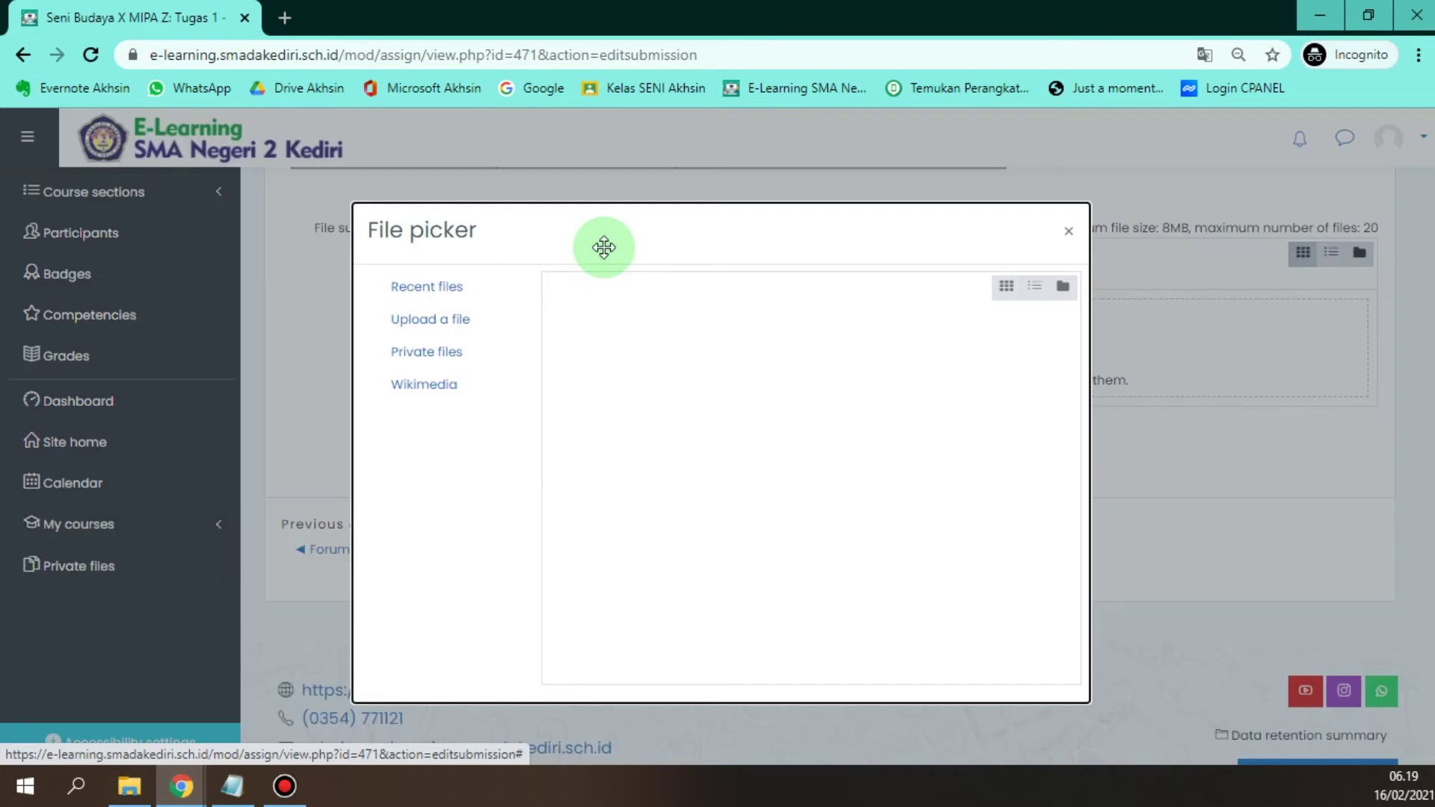
# Choose the TUGAS MODUL 1 PDF from the Downloads folder as the attachment to upload.
pyautogui.click(428, 326)
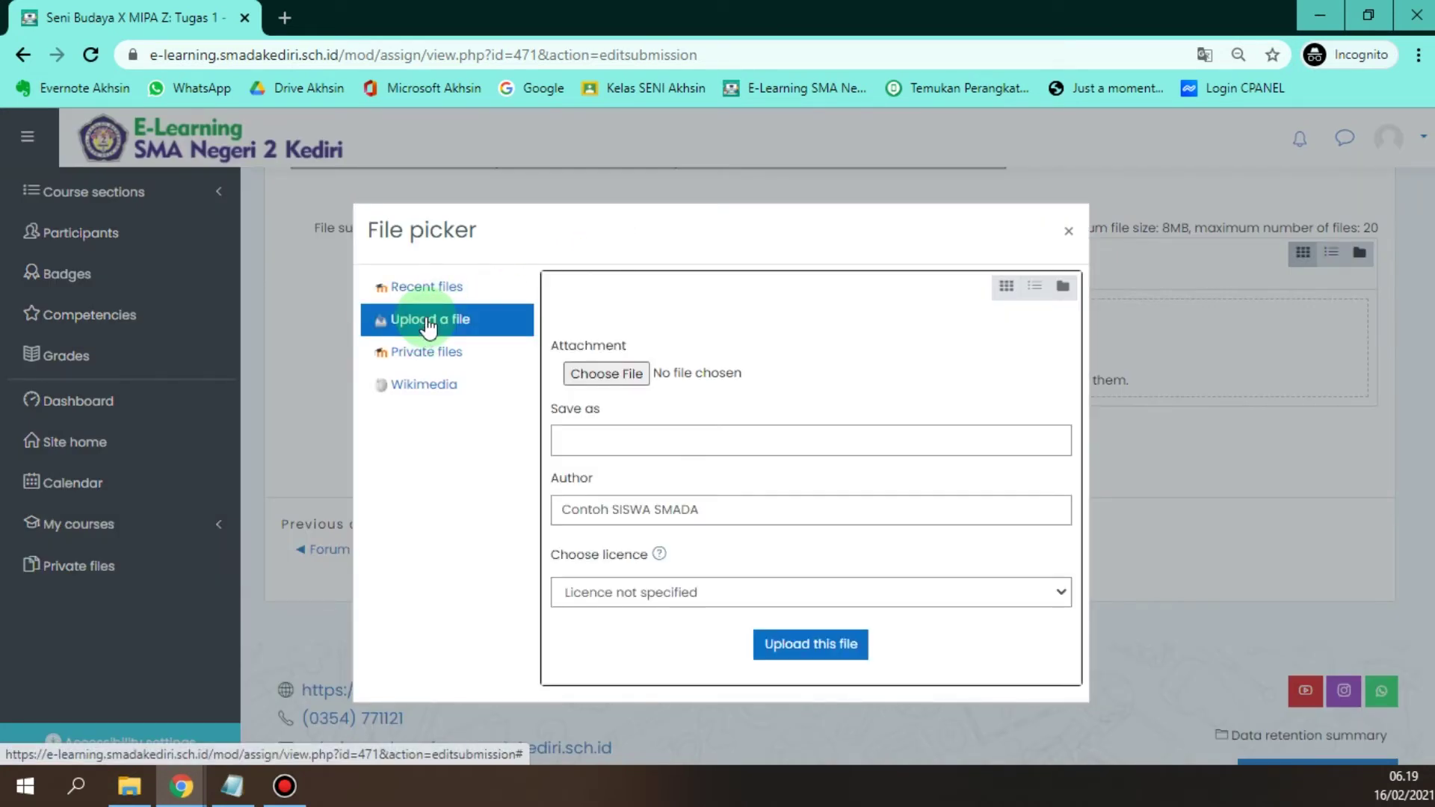
pyautogui.click(603, 375)
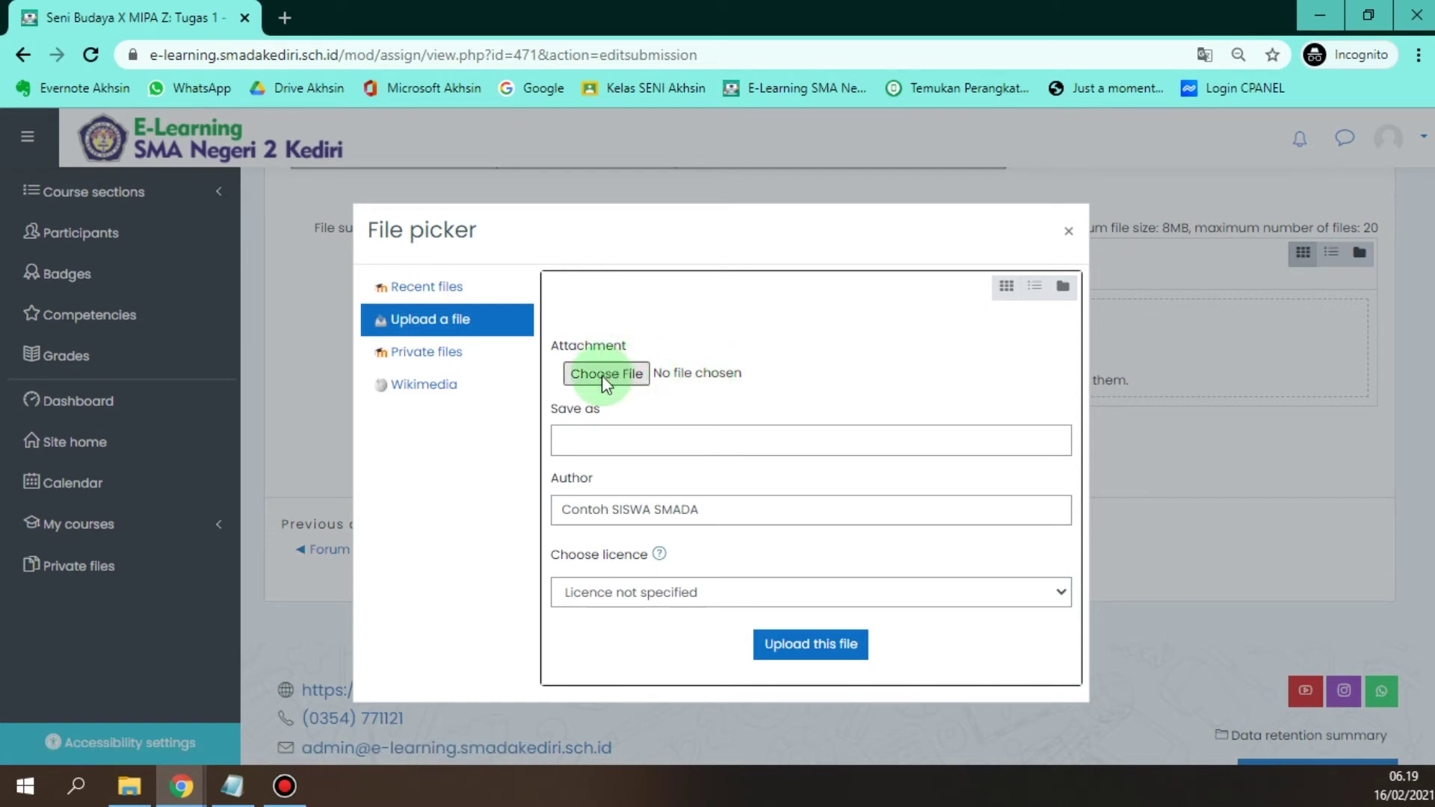
pyautogui.click(428, 326)
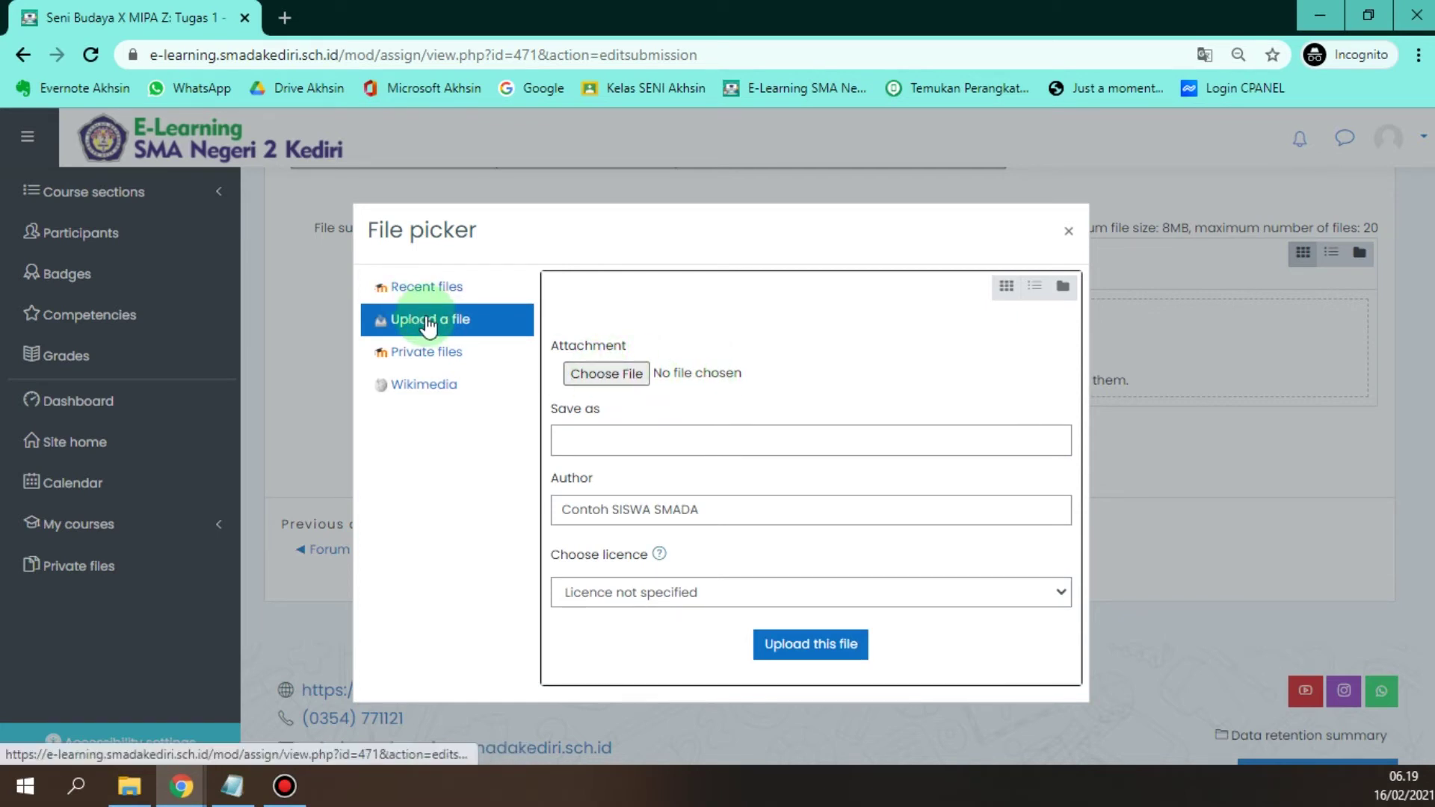
pyautogui.click(620, 379)
pyautogui.click(621, 380)
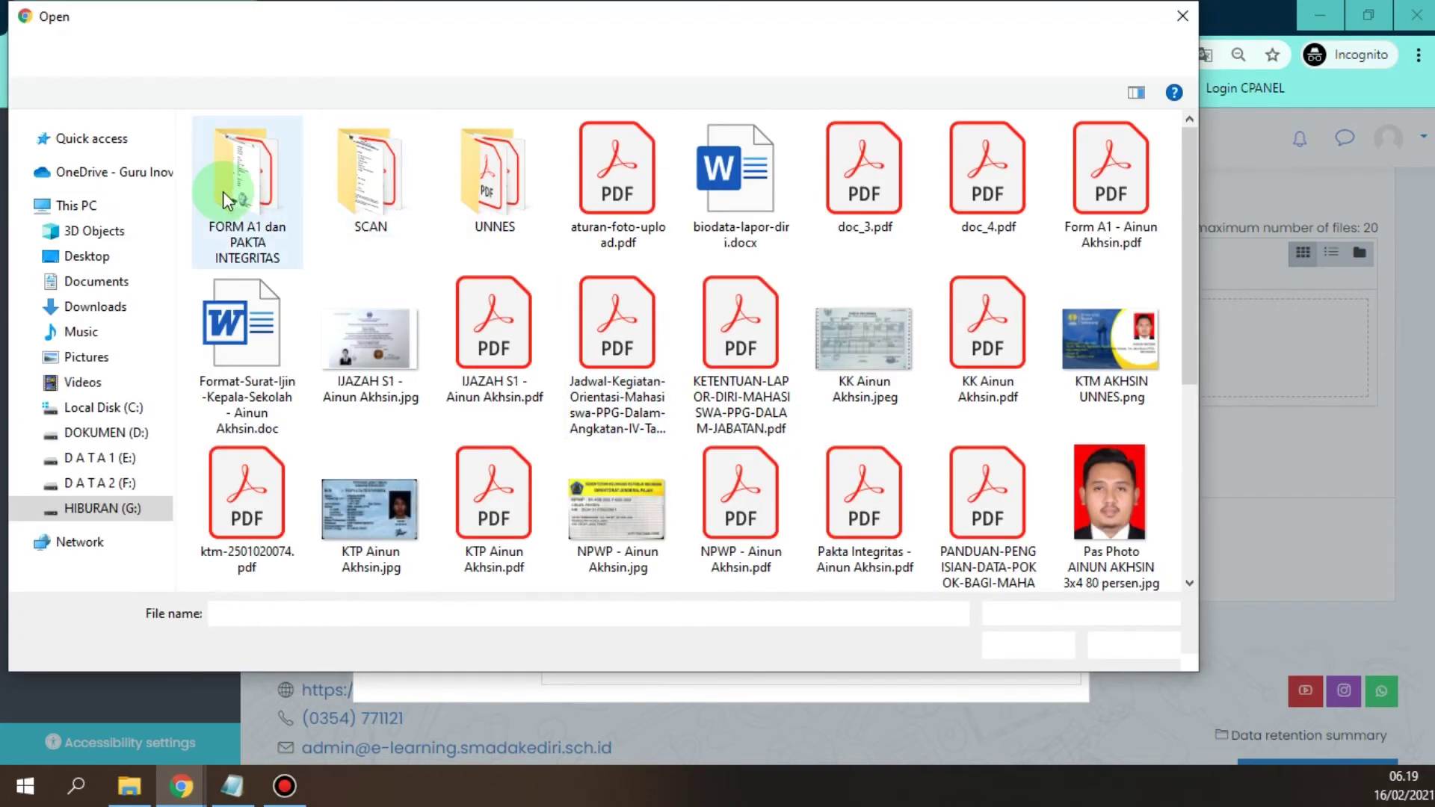
pyautogui.click(114, 309)
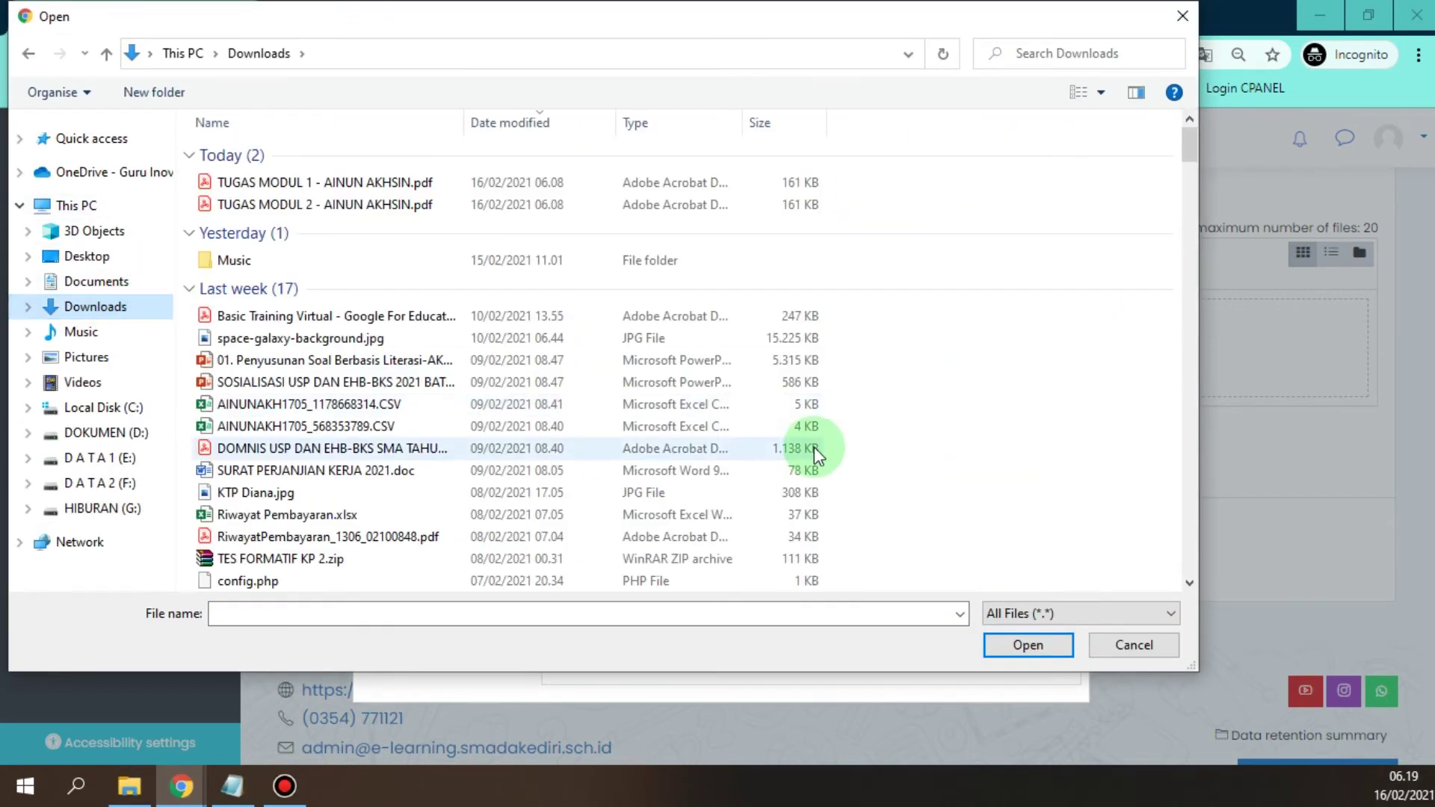
pyautogui.click(277, 182)
pyautogui.click(1028, 645)
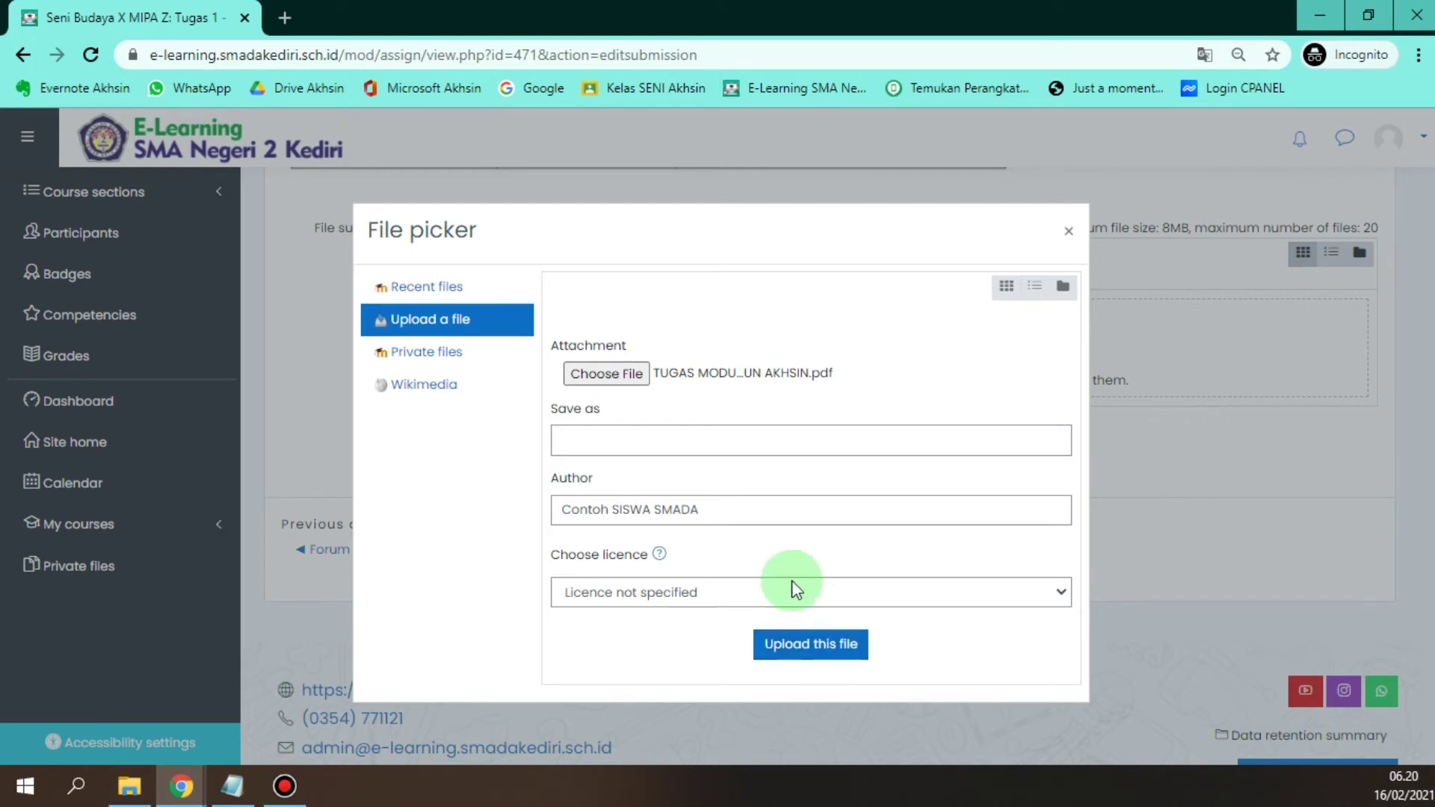
# Upload the chosen PDF with the default author and licence settings, and save the Tugas 1 submission.
pyautogui.click(752, 437)
pyautogui.click(753, 505)
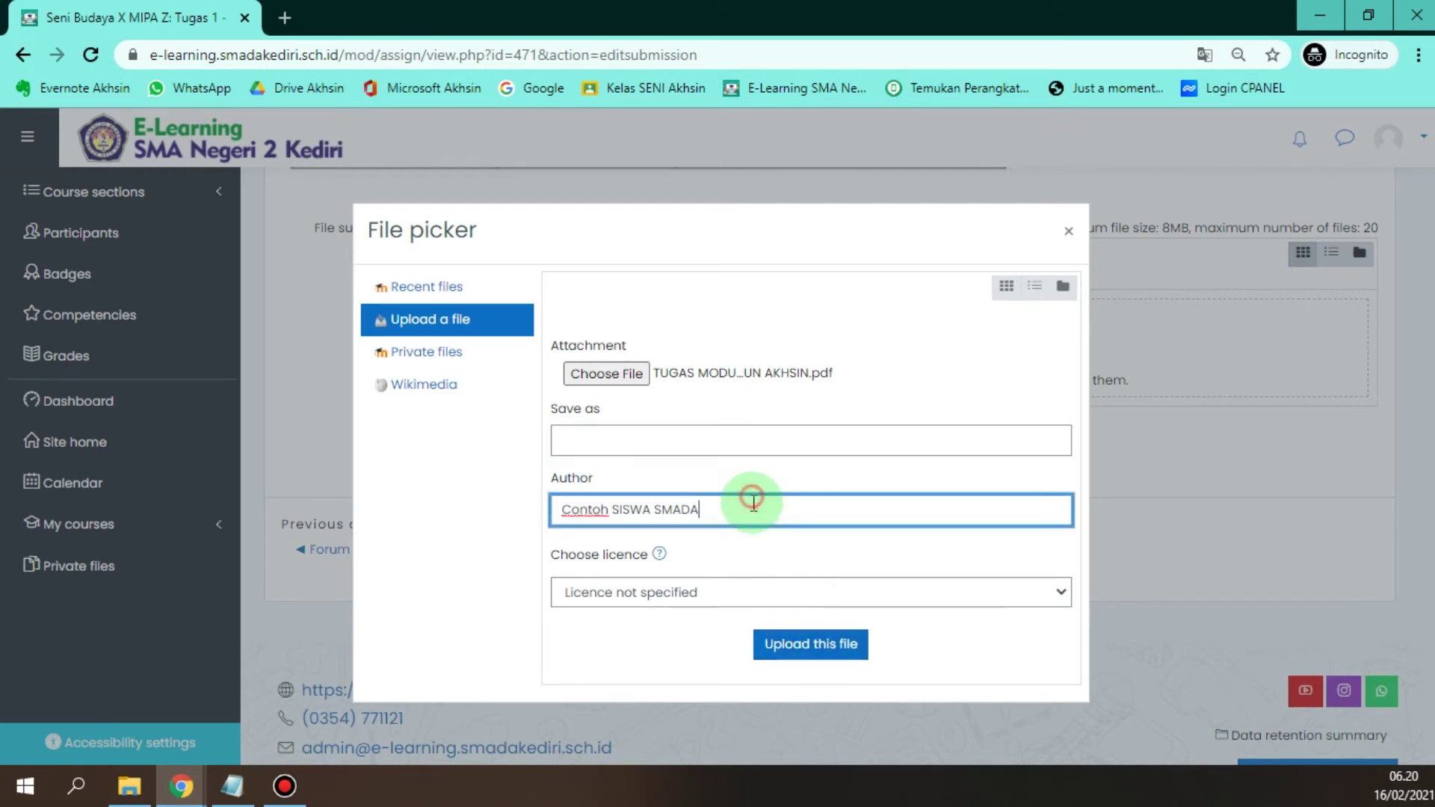
pyautogui.click(752, 580)
pyautogui.click(1168, 547)
pyautogui.click(1004, 633)
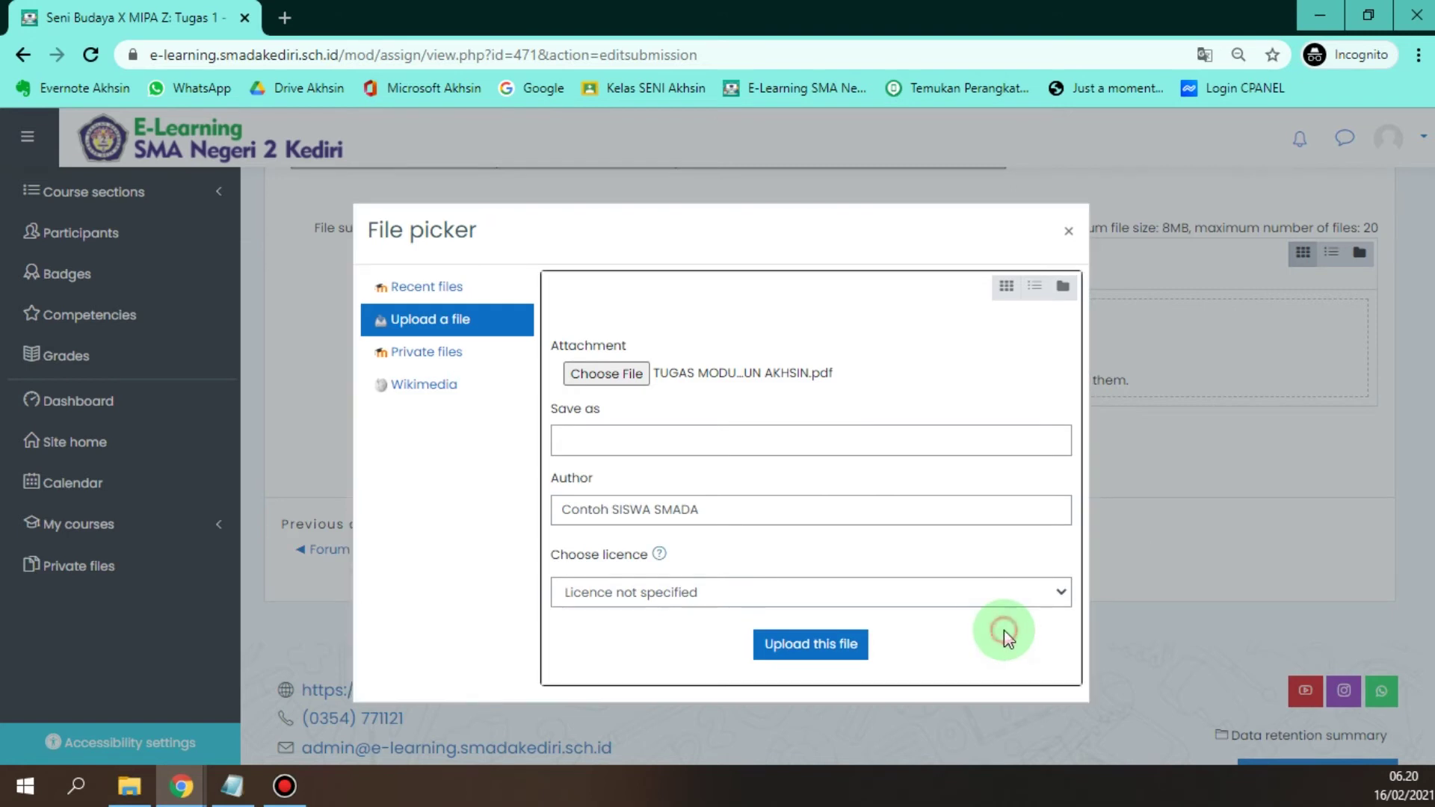
pyautogui.click(820, 644)
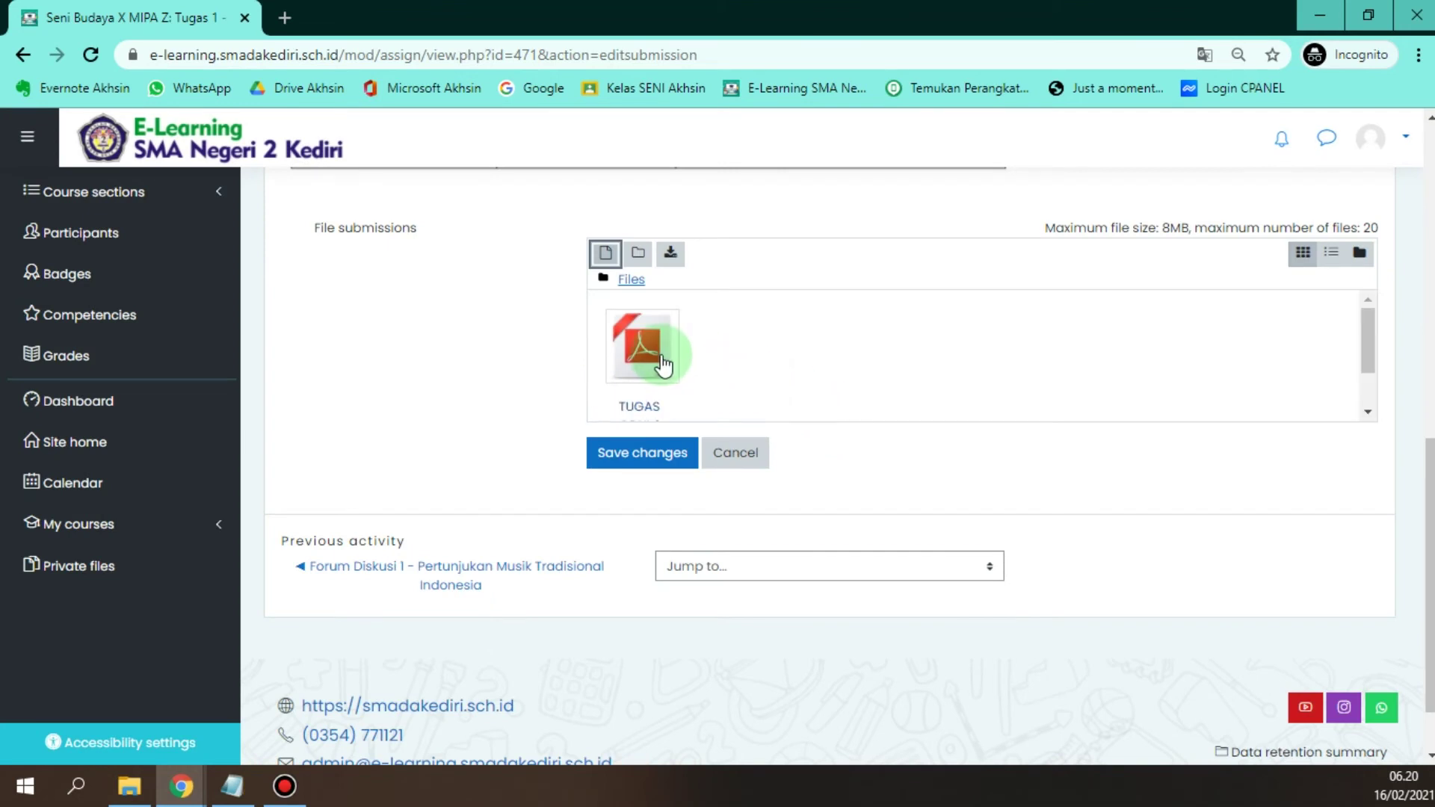
pyautogui.click(660, 463)
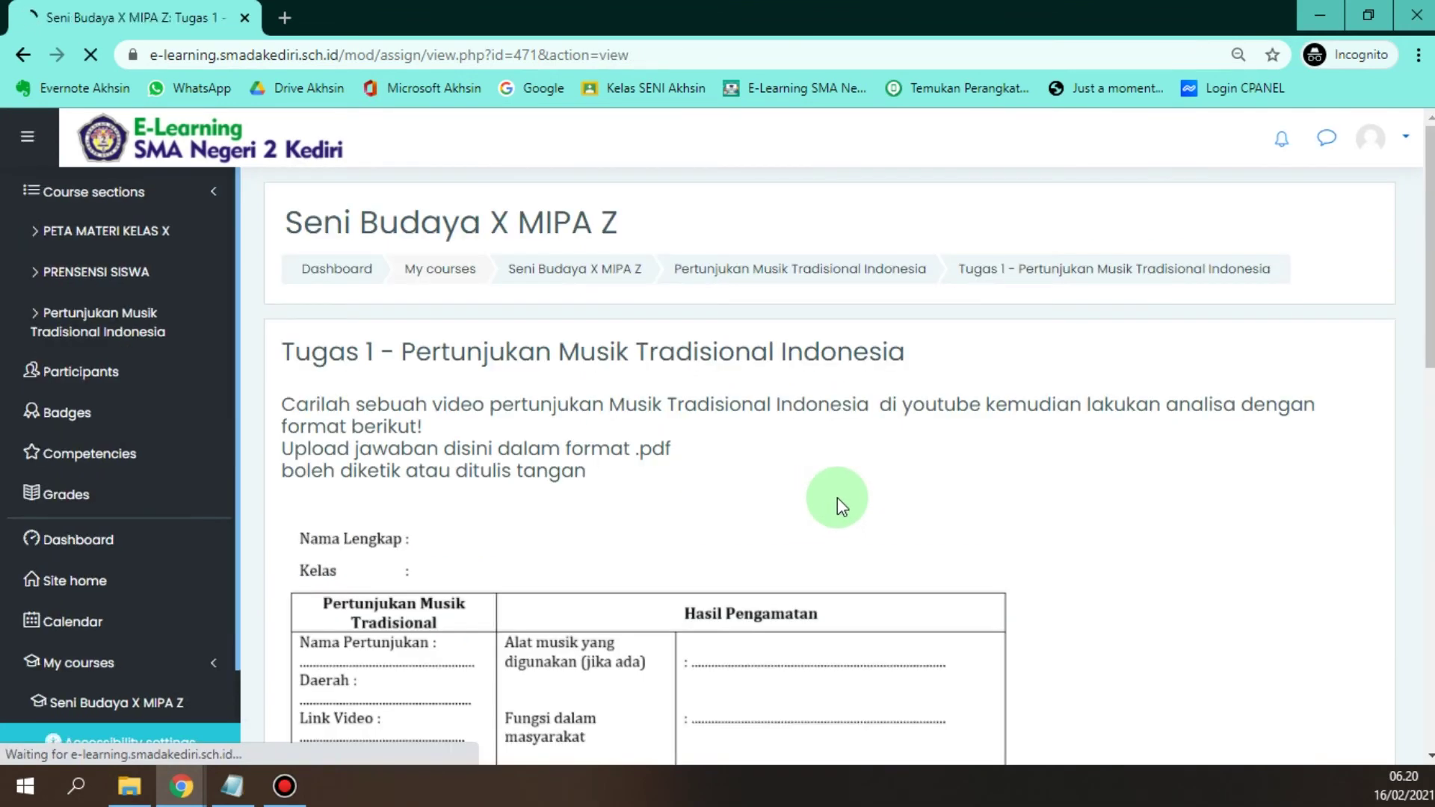
# Check the Tugas 1 submission status, the submitted file with its date, and the editing options.
pyautogui.scroll(-15, 837, 497)
pyautogui.scroll(4, 836, 462)
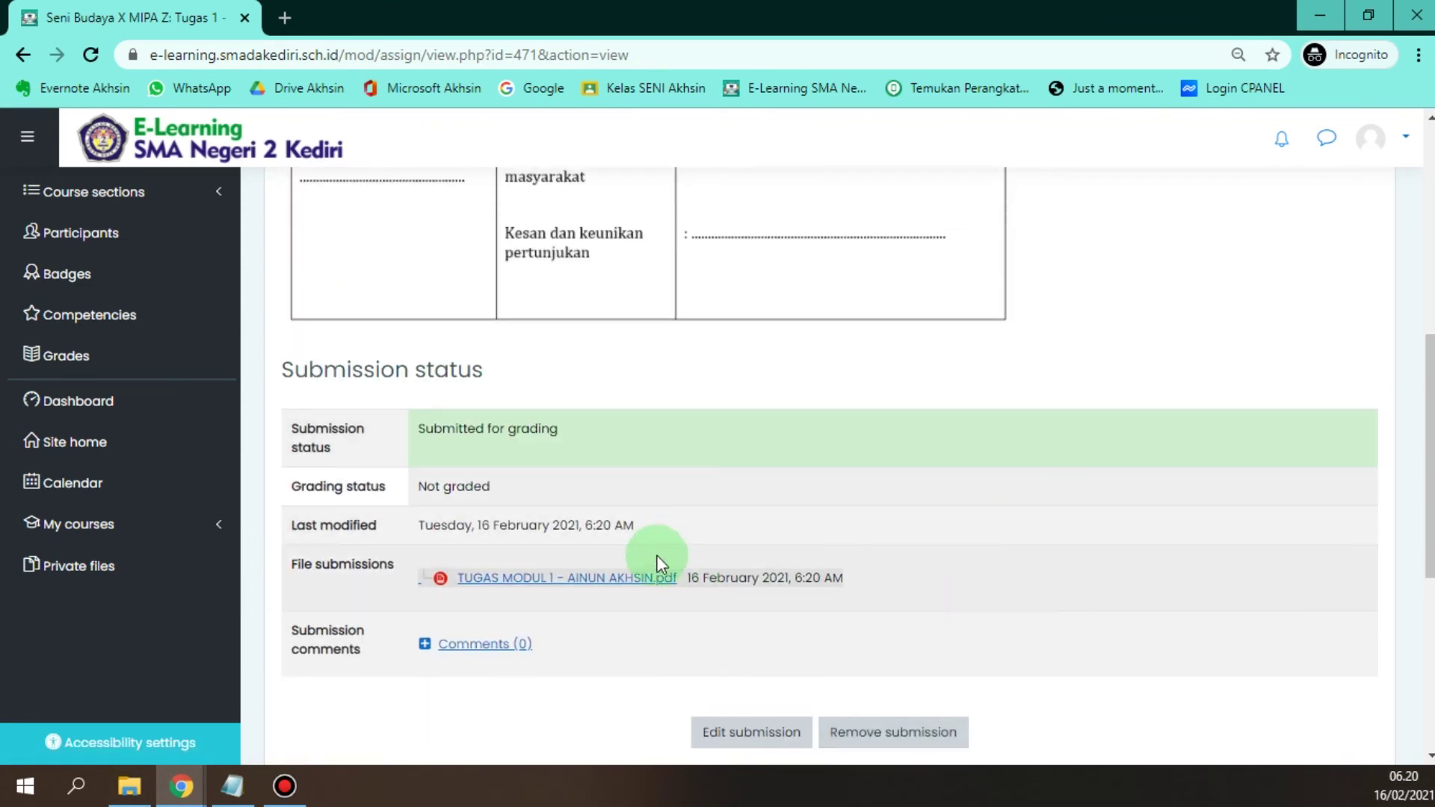
pyautogui.moveTo(881, 593); pyautogui.dragTo(703, 578)
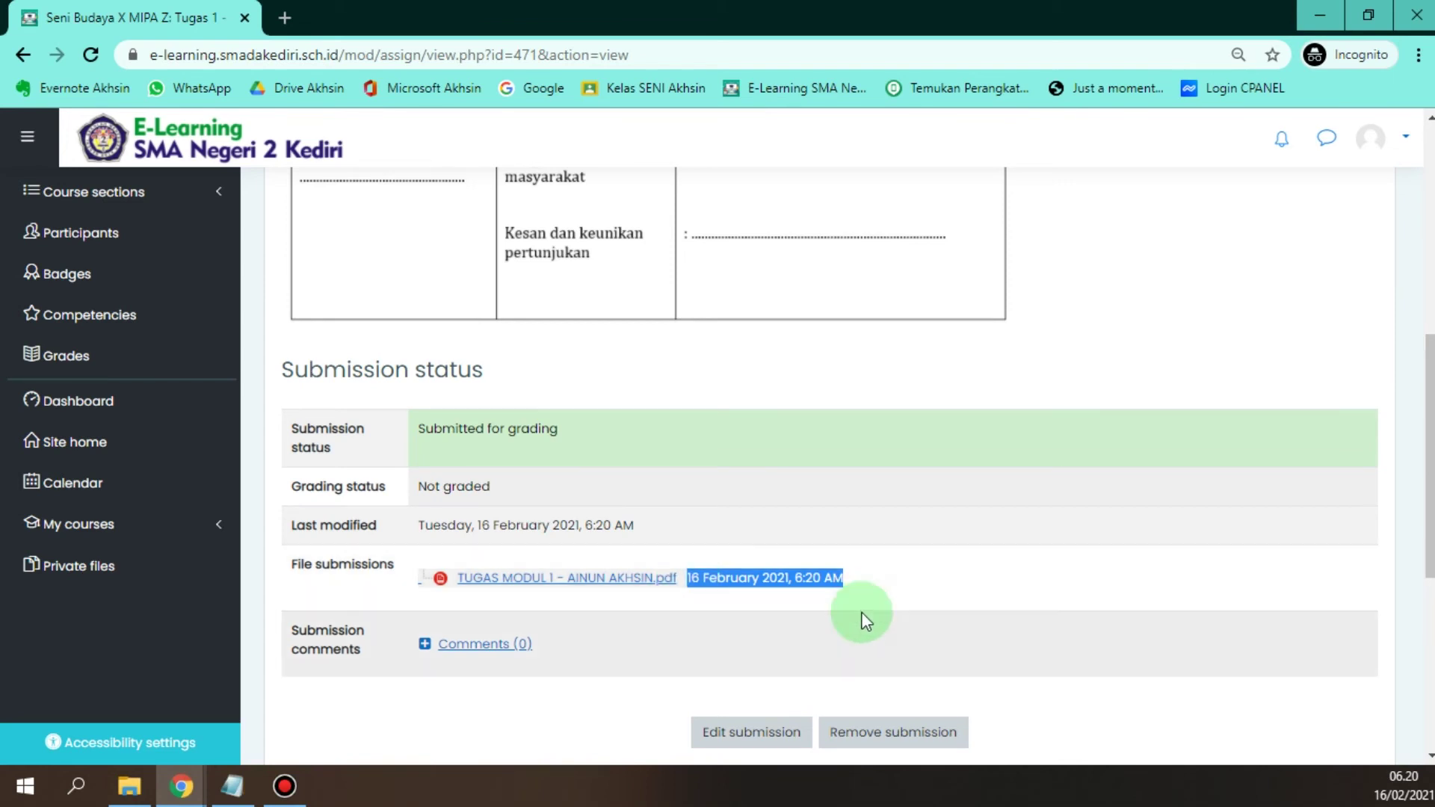
pyautogui.click(842, 592)
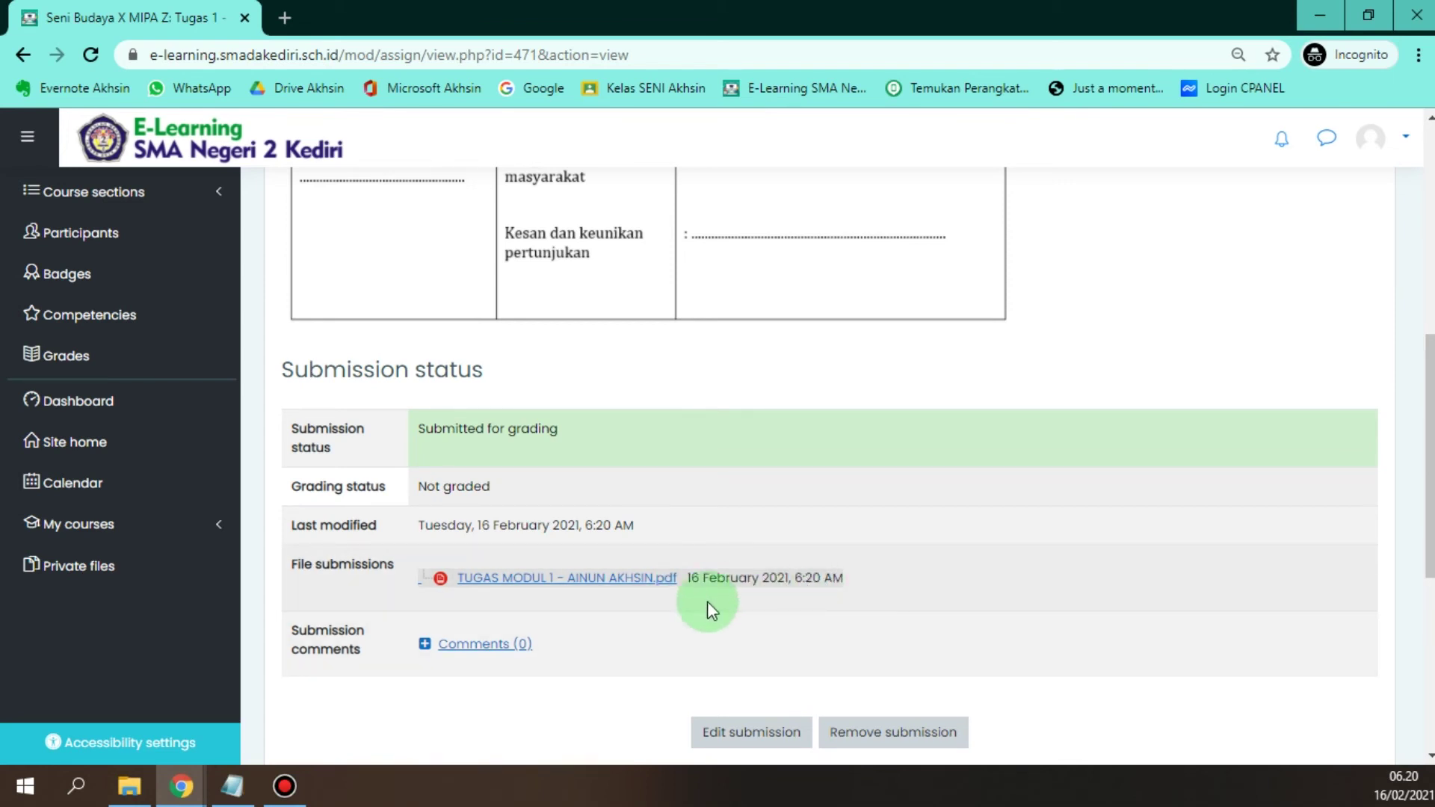
pyautogui.scroll(-3, 626, 657)
pyautogui.scroll(-1, 626, 658)
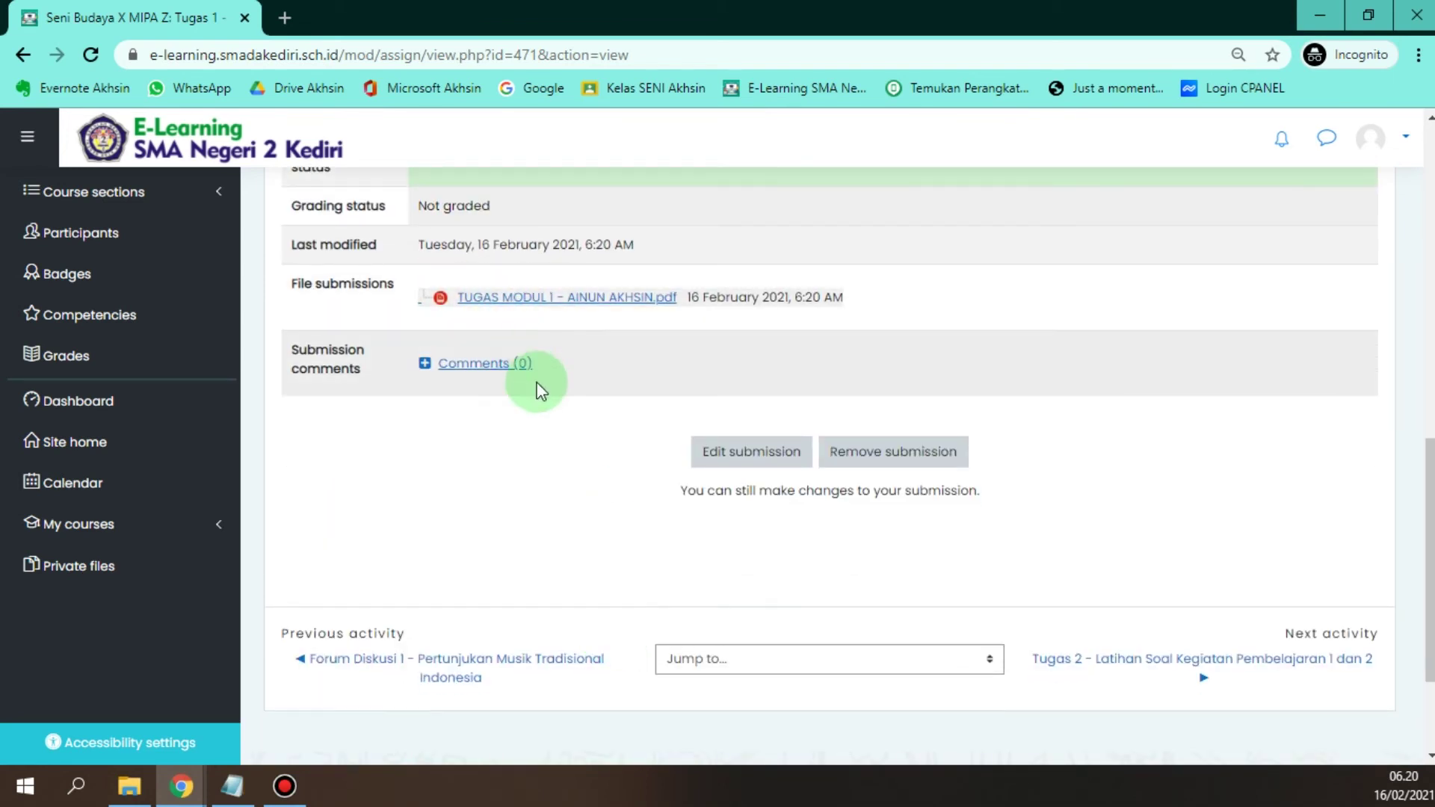
# Return to the Seni Budaya X MIPA Z course page and go to its Tugas section.
pyautogui.scroll(10, 574, 459)
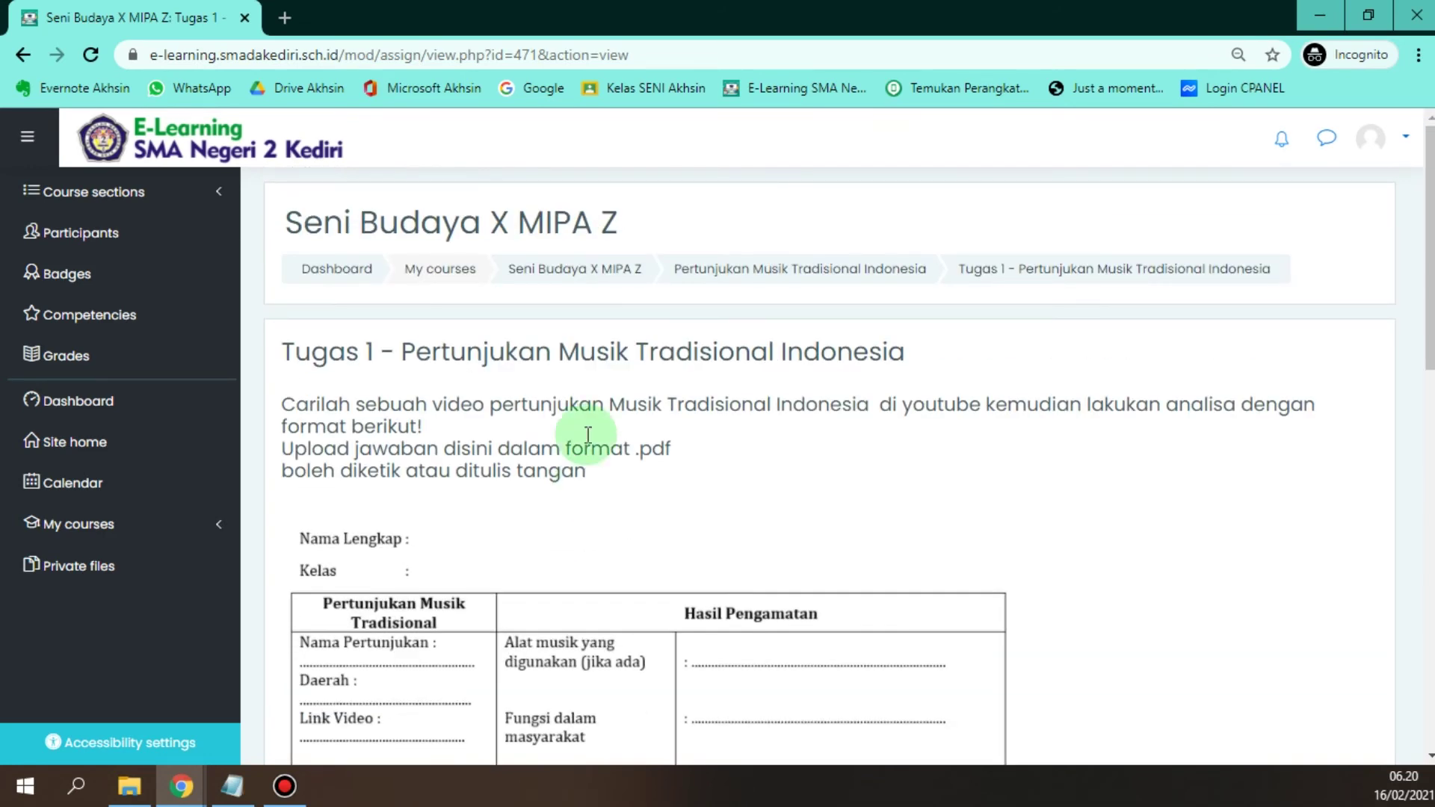
pyautogui.click(582, 281)
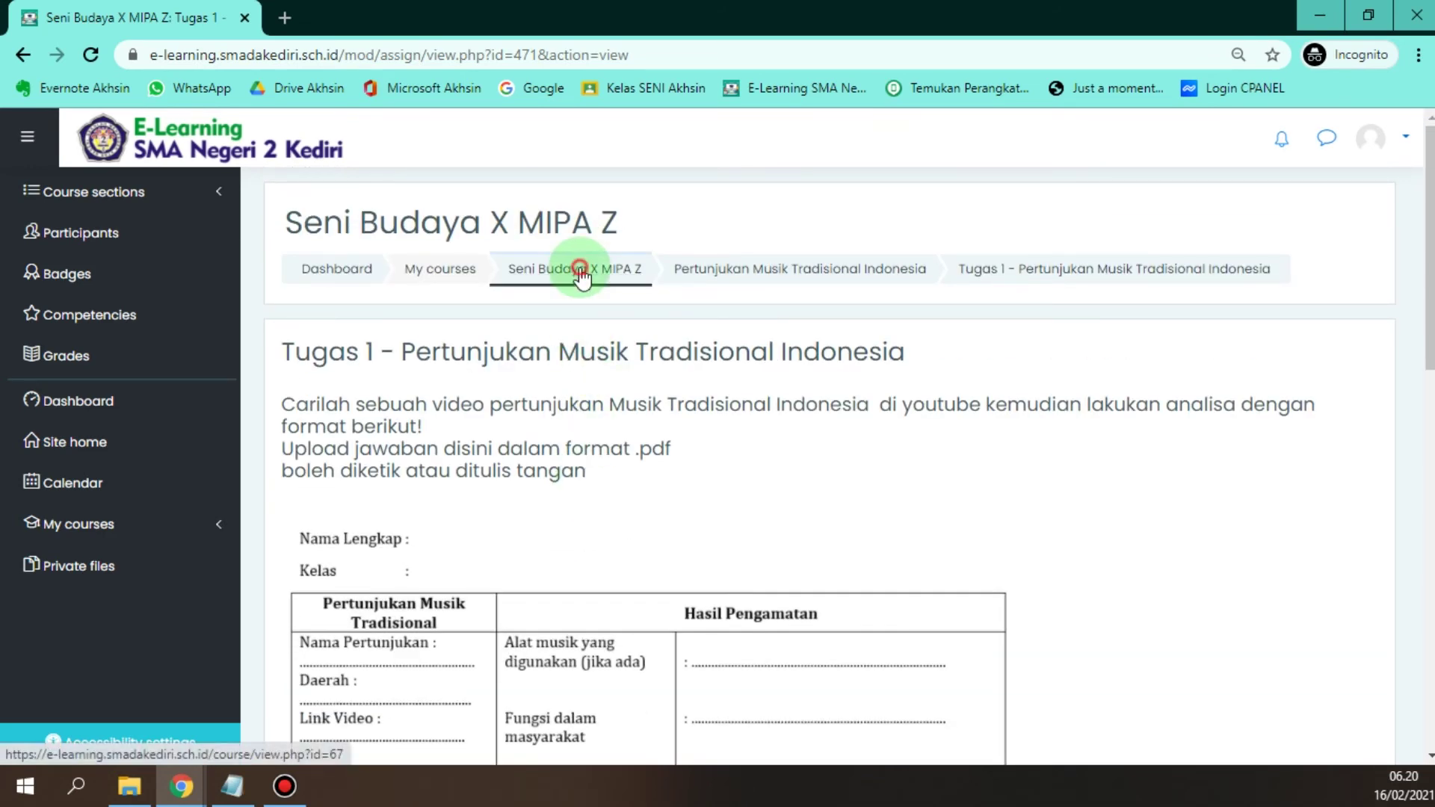
pyautogui.scroll(-10, 931, 572)
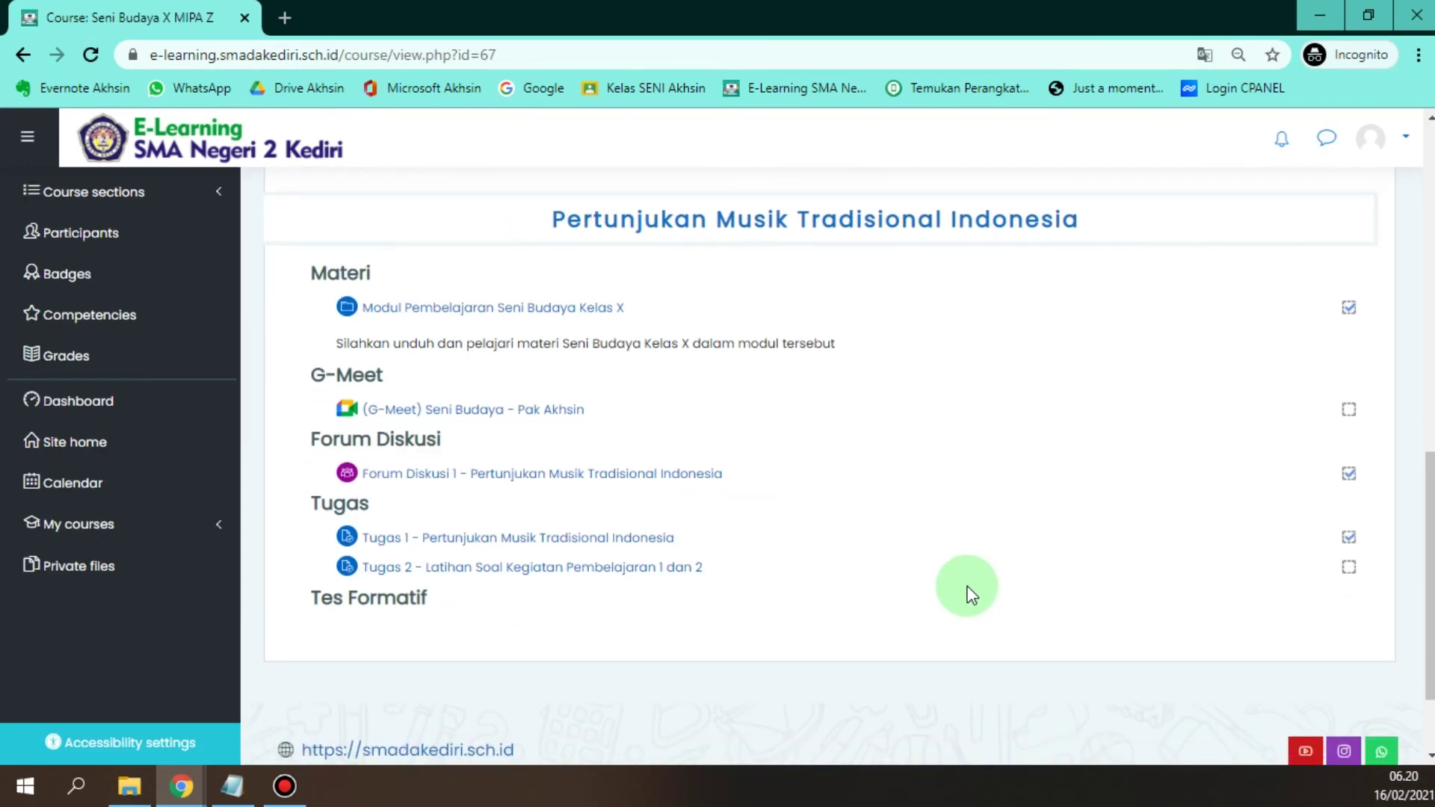